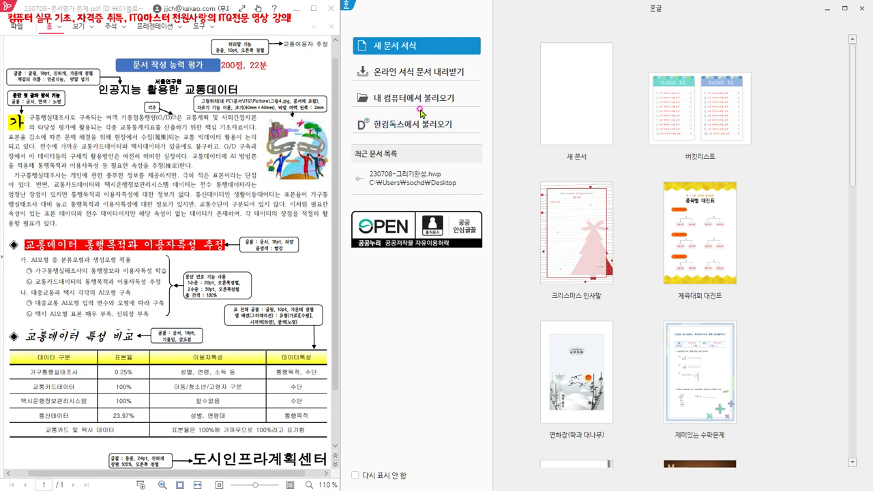
- Open the document 230708-그리기완성 from the desktop (바탕 화면) folder
{"action": "left_click", "coordinate": [412, 99]}
{"action": "left_click_drag", "start_coordinate": [435, 14], "coordinate": [469, 48]}
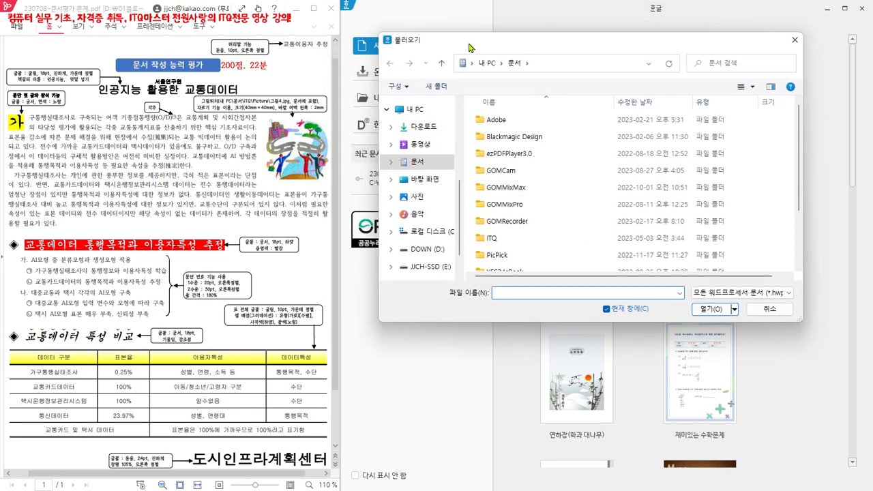
{"action": "left_click", "coordinate": [424, 179]}
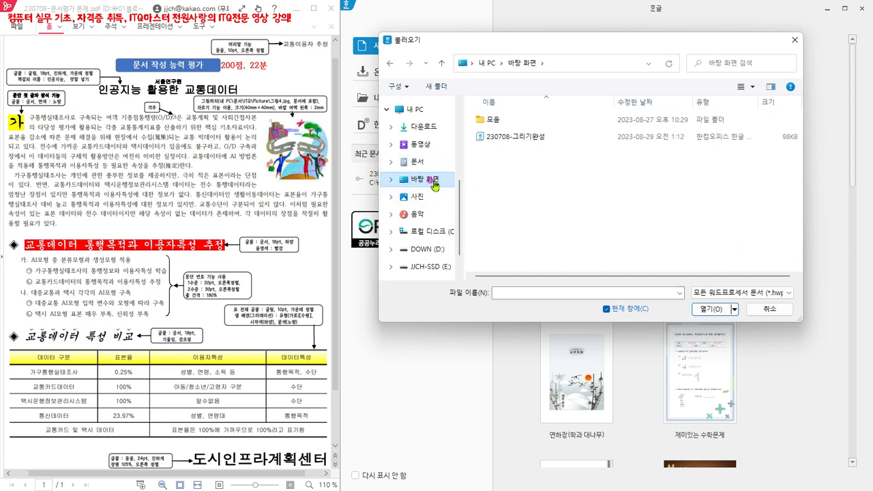
{"action": "left_click", "coordinate": [526, 139]}
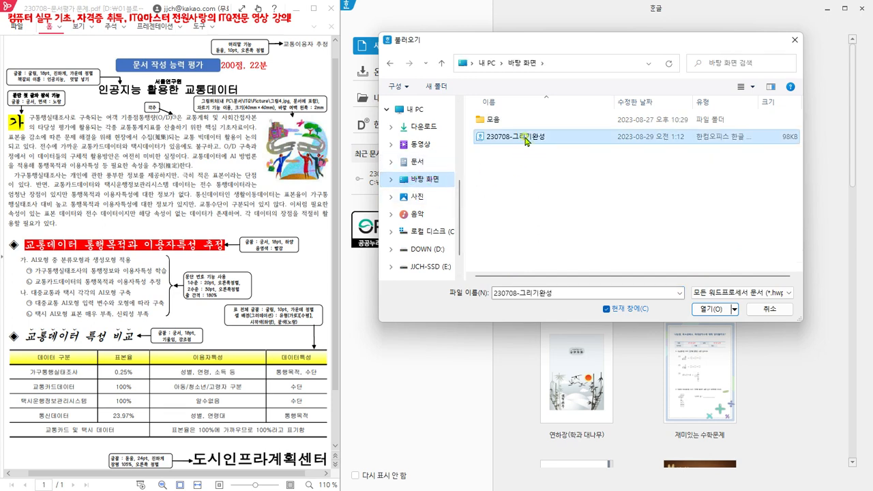
{"action": "left_click", "coordinate": [710, 310]}
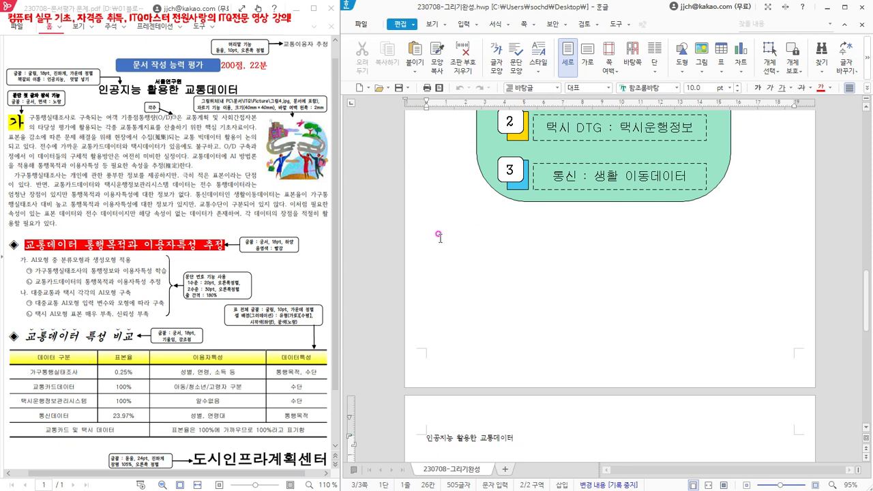
{"action": "left_click", "coordinate": [379, 88]}
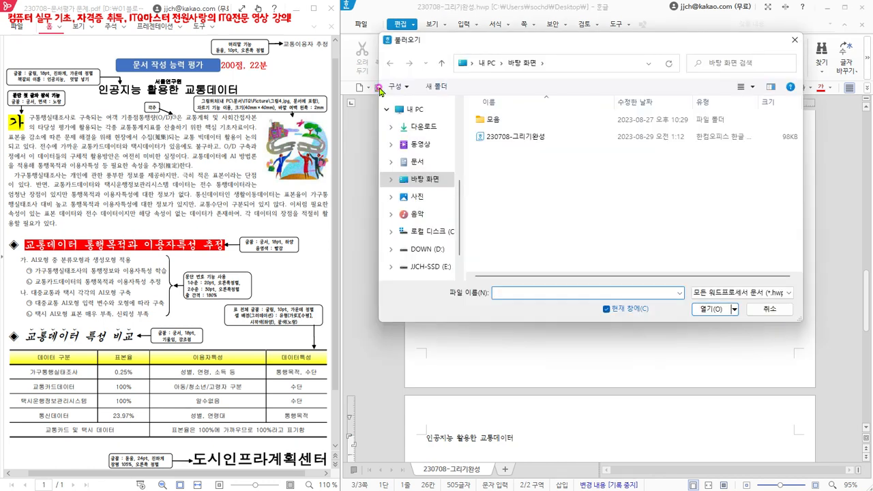
{"action": "left_click_drag", "start_coordinate": [485, 45], "coordinate": [508, 85]}
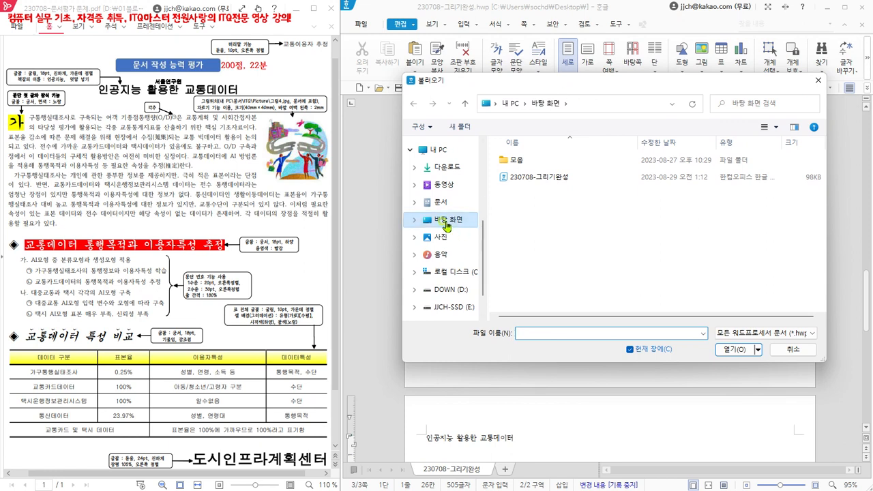
{"action": "left_click", "coordinate": [449, 220]}
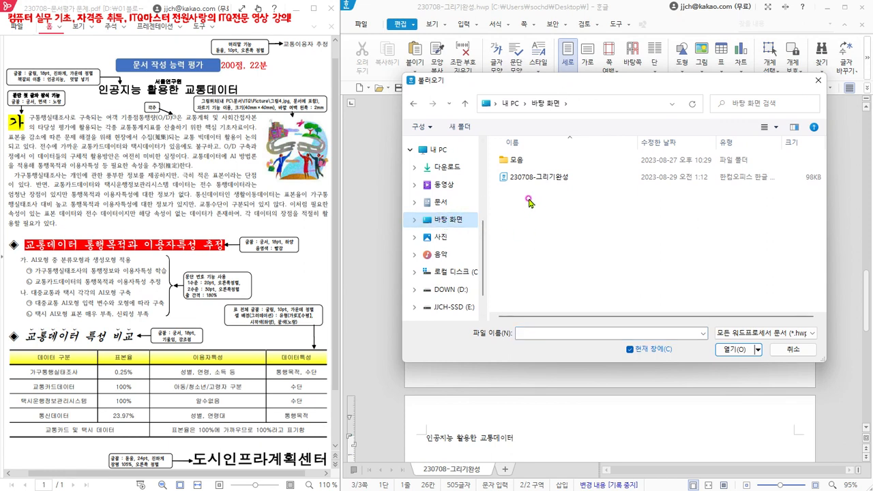
{"action": "left_click", "coordinate": [540, 178]}
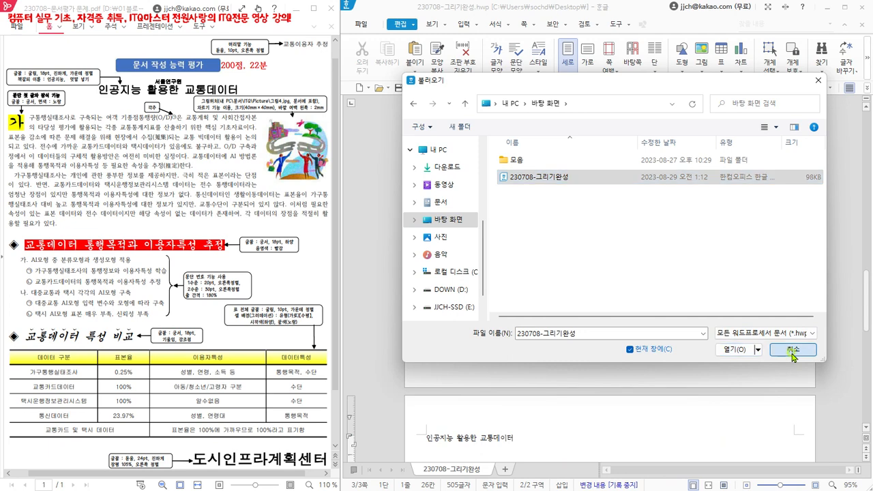
{"action": "left_click", "coordinate": [755, 343]}
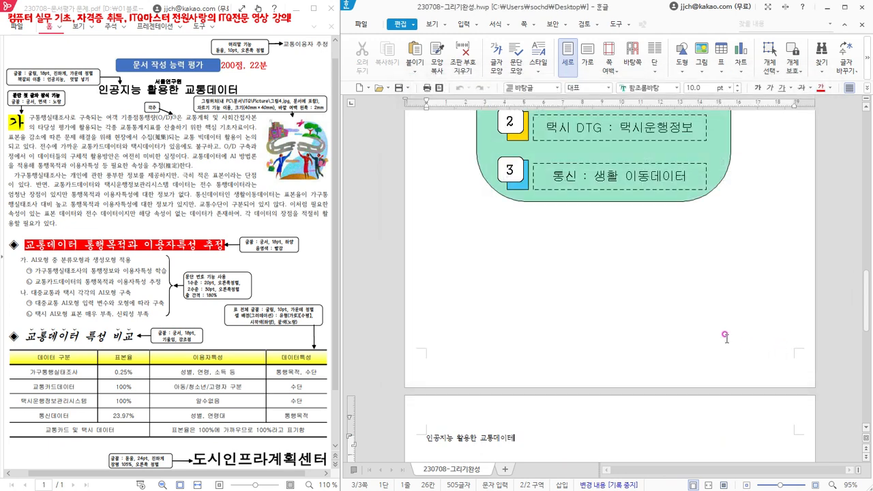
- Leave one blank line below the title 인공지능 활용한 교통데이터 and insert the first body paragraph, starting with 가구통행실태조사로 and ending with 추정(推定)한다
{"action": "scroll", "coordinate": [725, 336], "scroll_direction": "up", "scroll_amount": 3}
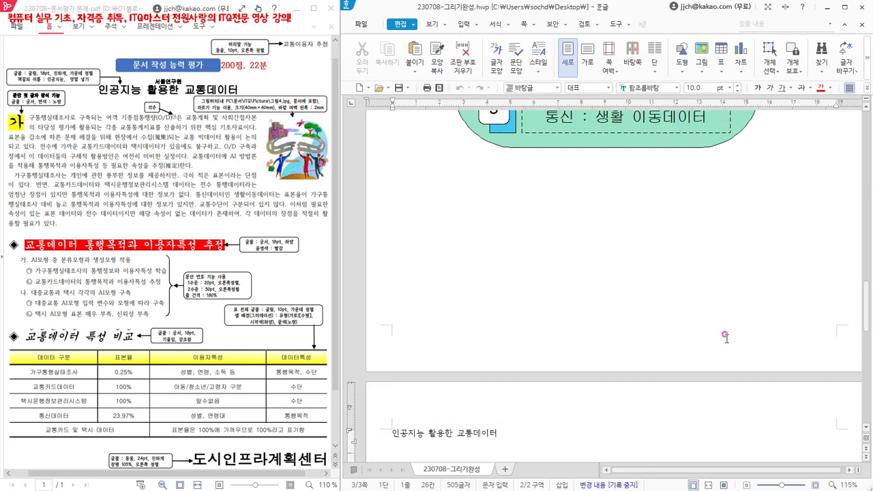
{"action": "scroll", "coordinate": [726, 335], "scroll_direction": "up", "scroll_amount": 1}
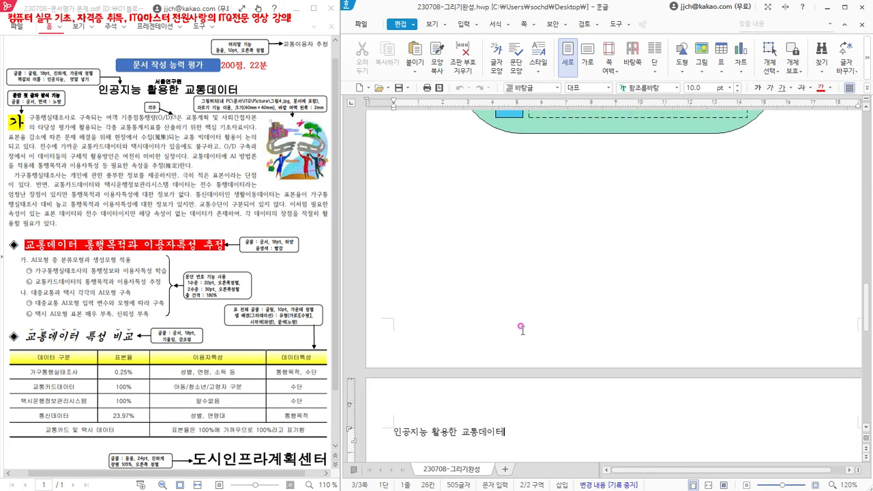
{"action": "left_click", "coordinate": [261, 268]}
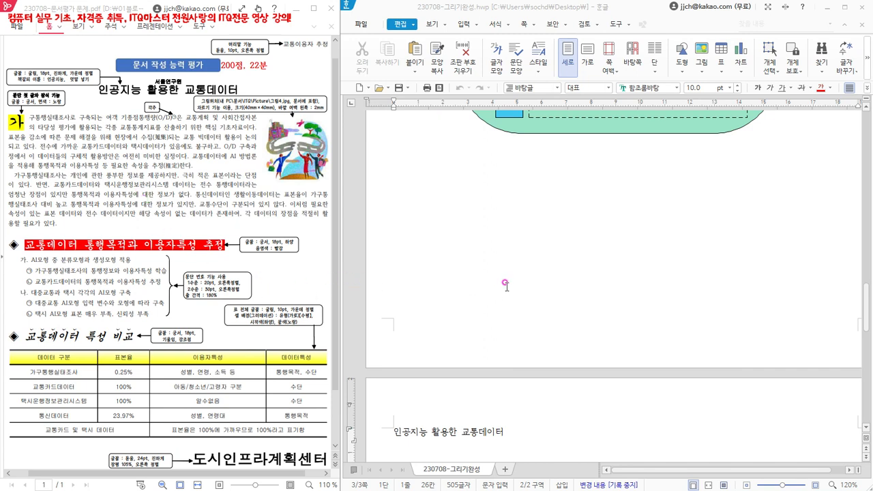
{"action": "scroll", "coordinate": [505, 283], "scroll_direction": "down", "scroll_amount": 5}
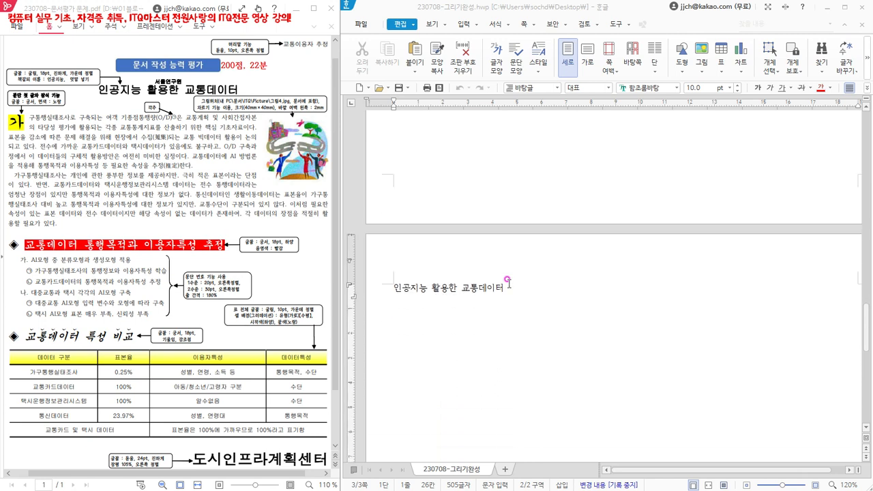
{"action": "scroll", "coordinate": [564, 317], "scroll_direction": "down", "scroll_amount": 1}
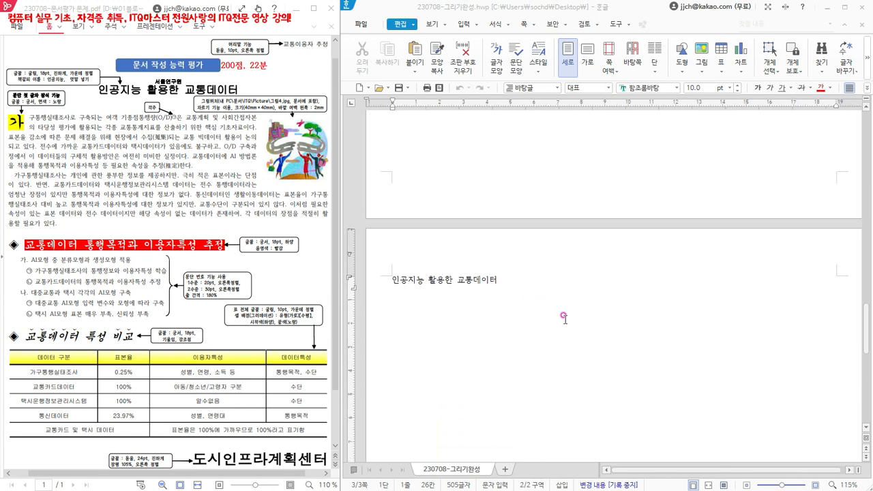
{"action": "scroll", "coordinate": [564, 317], "scroll_direction": "down", "scroll_amount": 1}
{"action": "scroll", "coordinate": [556, 315], "scroll_direction": "down", "scroll_amount": 4}
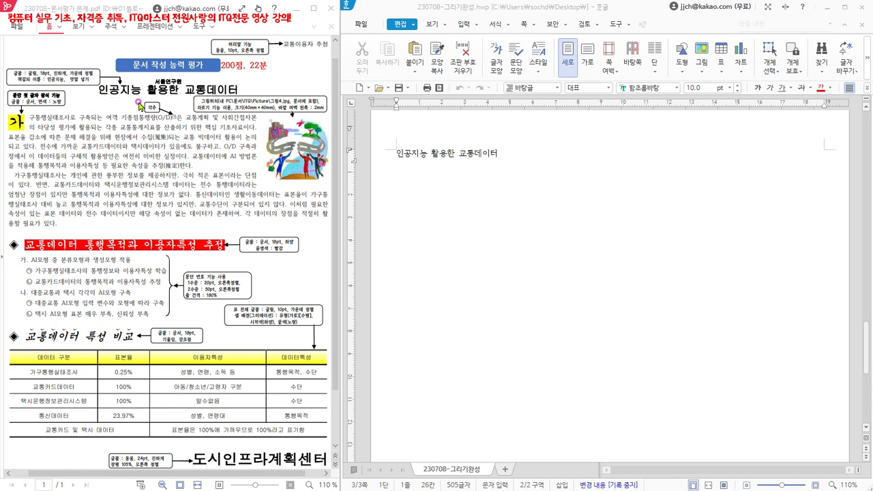
{"action": "left_click", "coordinate": [524, 157]}
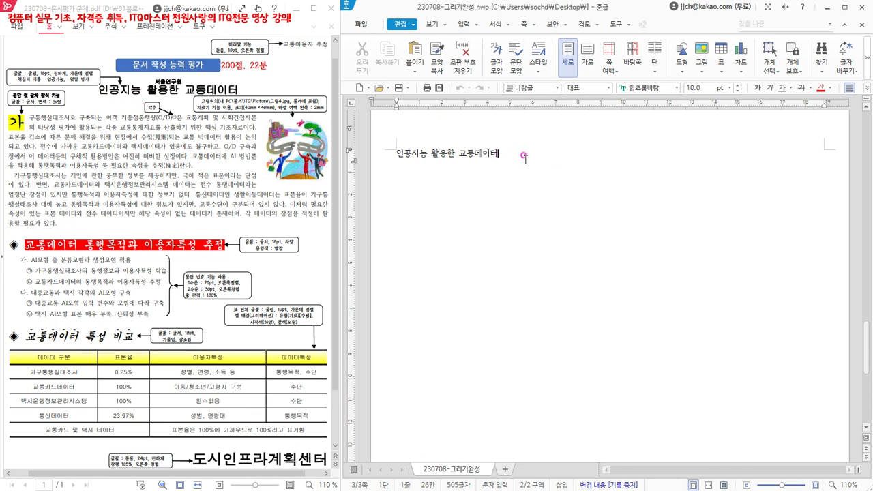
{"action": "key", "text": "Return"}
{"action": "key", "text": "Return"}
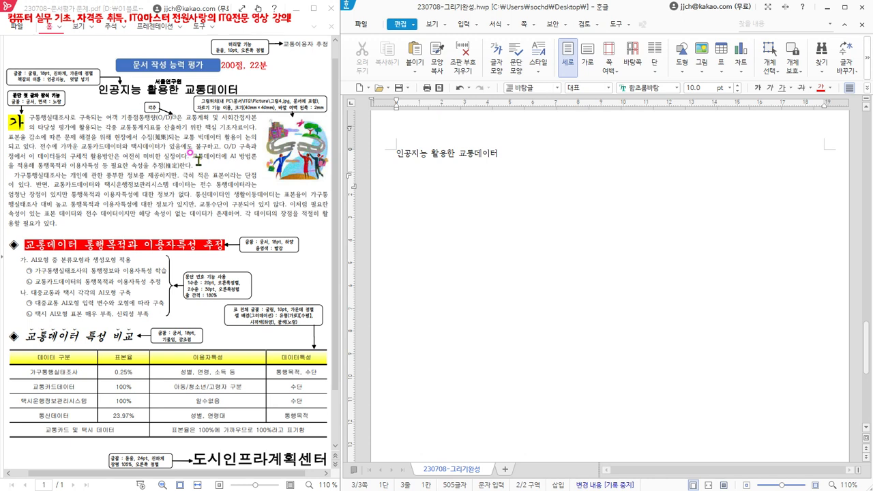
{"action": "type", "text": "가구통행실태조사로 구축되는 여객 기종점통행량(O/D)은 교통계획 및 사회간접자본의 타당성 평가에 활용되는 각종 교통통계지표를 산출하기 위한 핵심 기초자료이다. 표본을 감소에 따른 문제 해결을 위해 현장에서 수집(蒐集)되는 교통 빅데이터 활용이 논의되고 있다. 전수에 가까운 교통카드데이터와 택시데이터가 있음에도 불구하고, O/D 구축과정에서 이 데이터들의 구체적 활용방안은 여전히 미비한 실정이다. 교통데이터에 AI 방법론을 적용해 통행목적과 이용자특성 등 필요한 속성을 추정(推定)한다."}
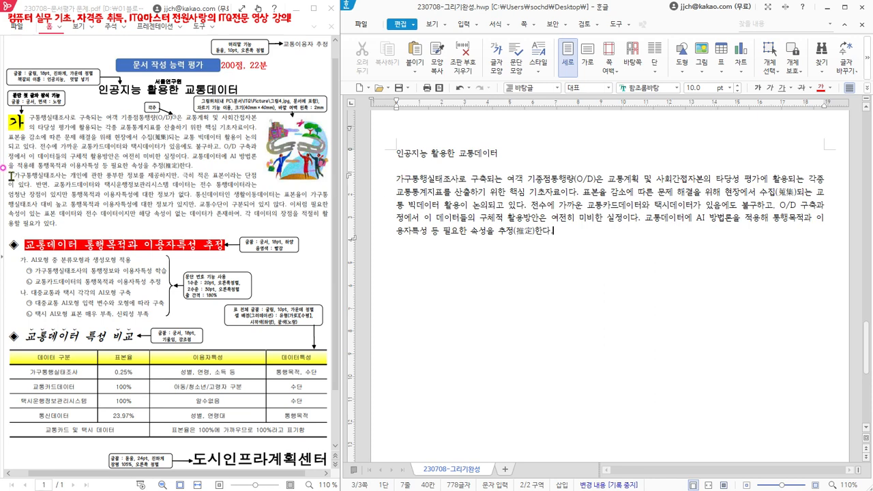
- Examine the extent of the first paragraph and its two Hanja words, 수집(蒐集) and 추정(推定)
{"action": "left_click", "coordinate": [404, 176]}
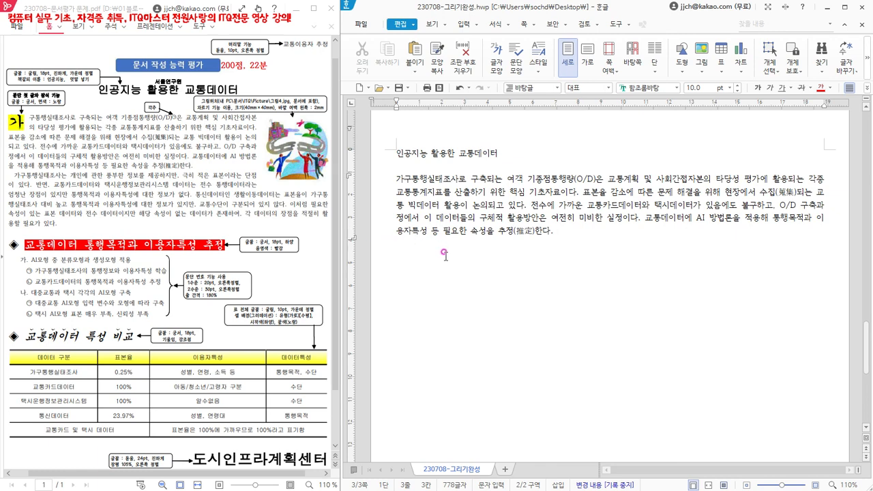
{"action": "left_click", "coordinate": [397, 180]}
{"action": "left_click", "coordinate": [556, 230]}
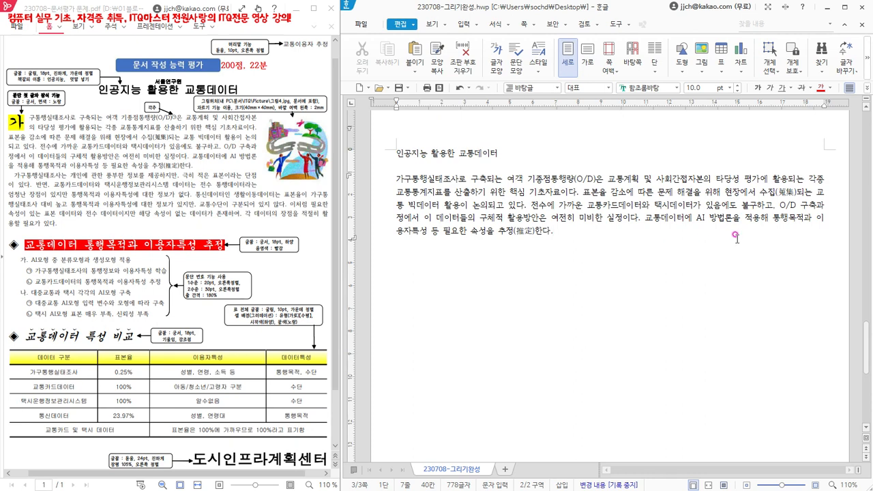
{"action": "left_click_drag", "start_coordinate": [759, 192], "coordinate": [794, 188]}
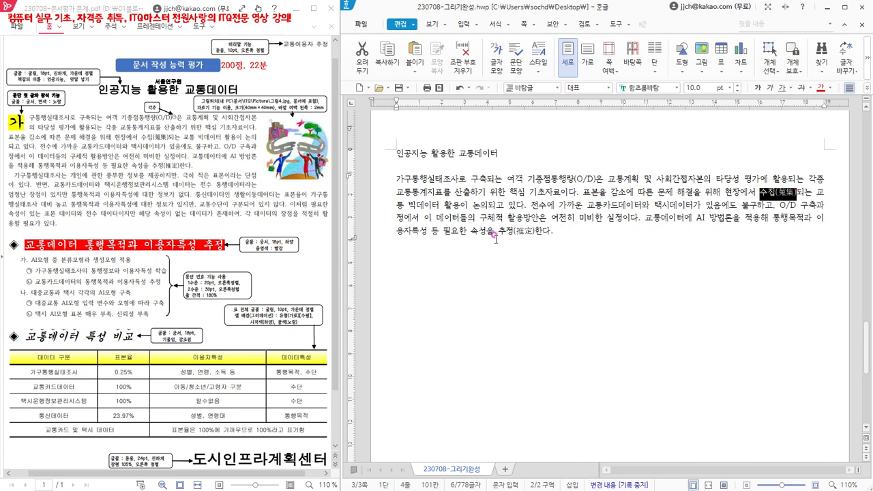
{"action": "left_click_drag", "start_coordinate": [498, 231], "coordinate": [533, 232]}
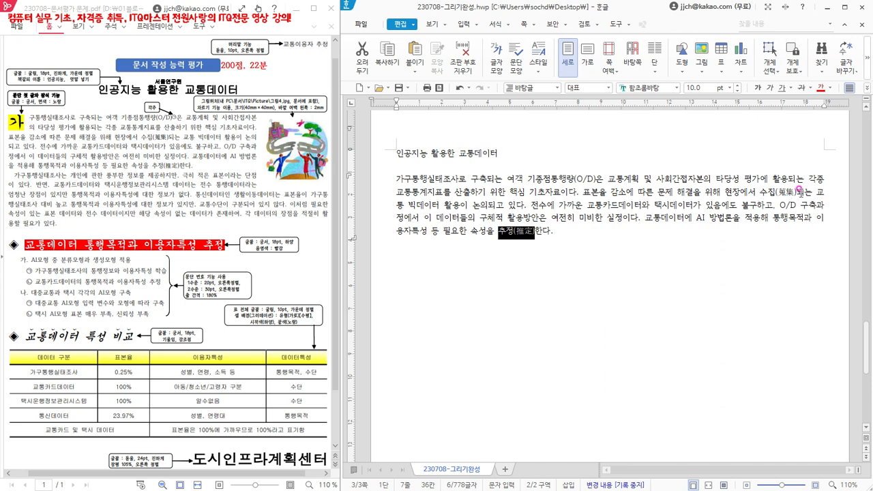
{"action": "left_click", "coordinate": [622, 232]}
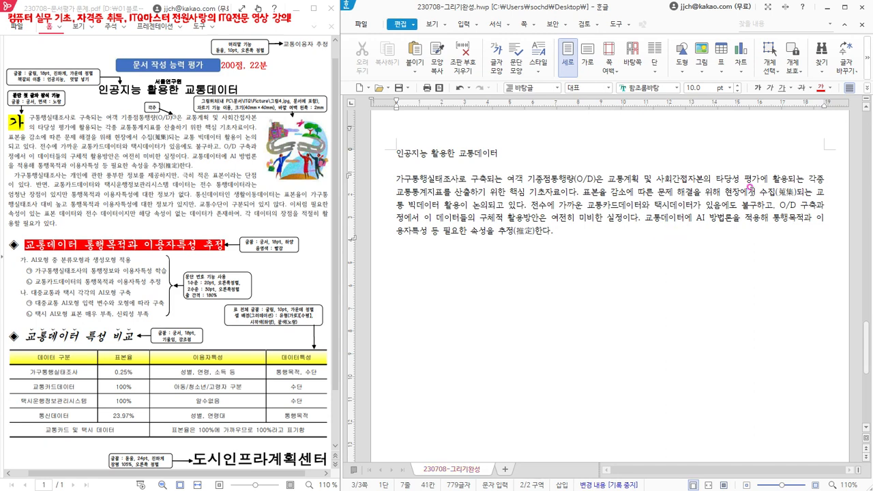
- Write 수집 after the paragraph's last sentence and convert it to Hanja as 수집(蒐集), using the 한글(漢字) input format
{"action": "left_click", "coordinate": [667, 239]}
{"action": "type", "text": "수집"}
{"action": "key", "text": "F9"}
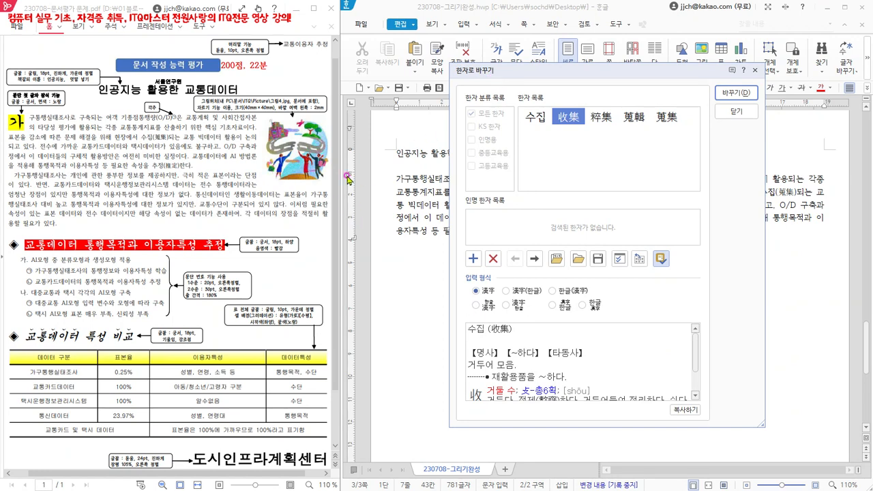
{"action": "left_click_drag", "start_coordinate": [657, 71], "coordinate": [619, 69]}
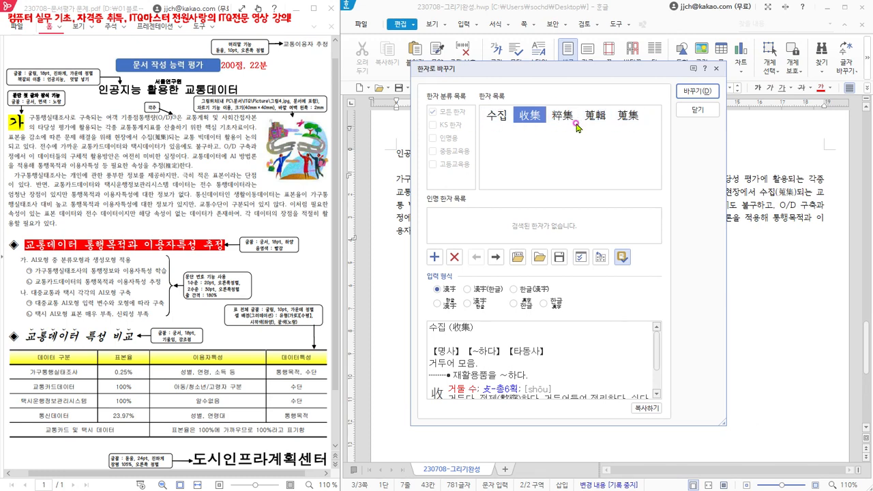
{"action": "left_click", "coordinate": [626, 122]}
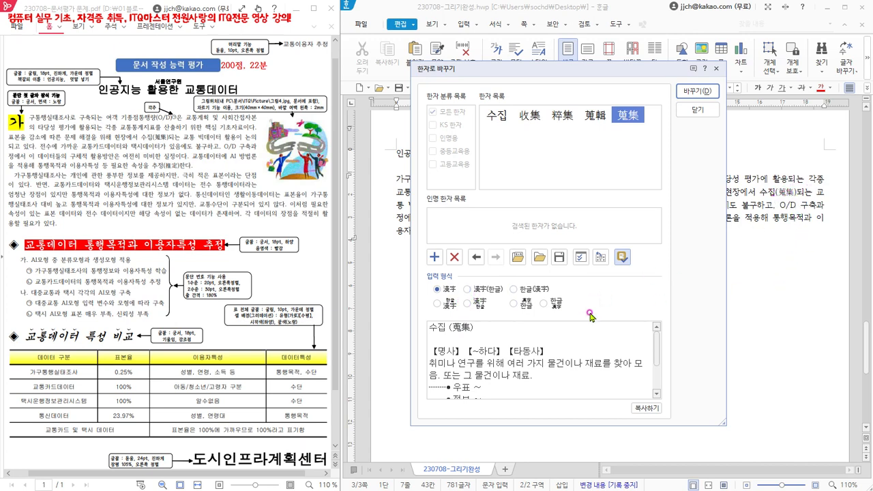
{"action": "left_click", "coordinate": [515, 289]}
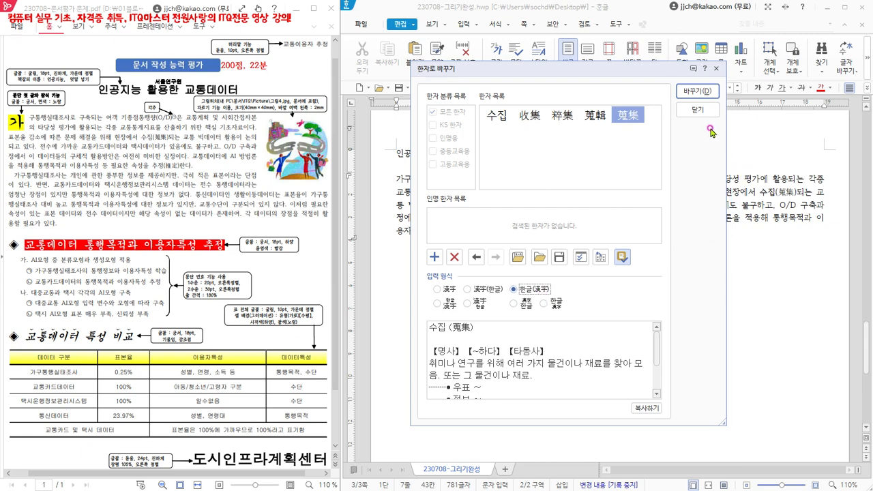
{"action": "left_click", "coordinate": [698, 91]}
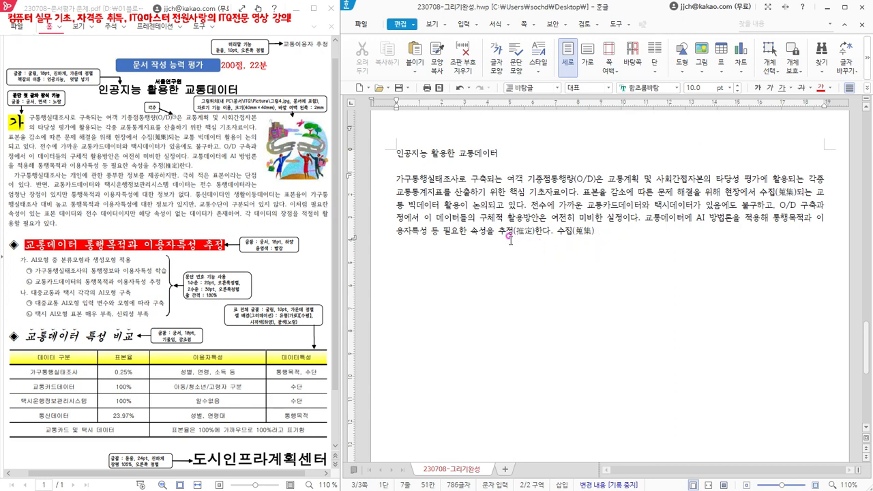
- Add the word 추정 after 수집(蒐集) and convert it to 추정(推定) in the 한글(漢字) format
{"action": "type", "text": "초ㅊ"}
{"action": "key", "text": "F9"}
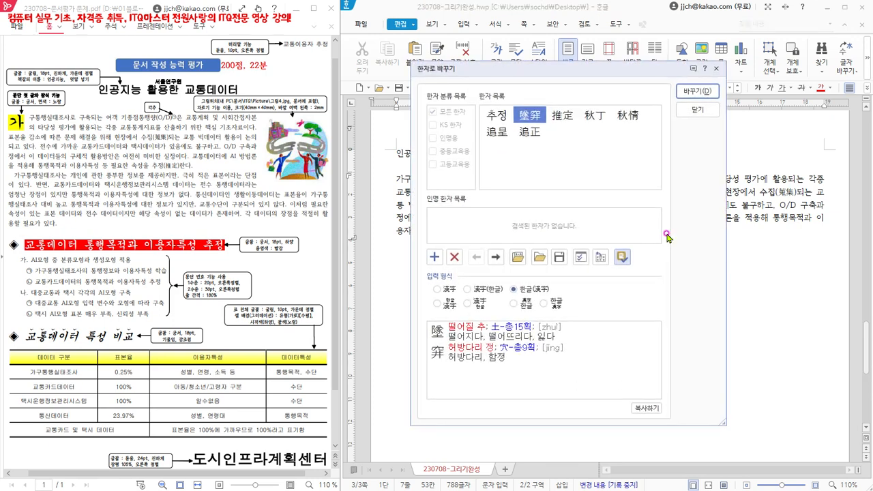
{"action": "left_click", "coordinate": [563, 116]}
{"action": "left_click_drag", "start_coordinate": [597, 70], "coordinate": [819, 102]}
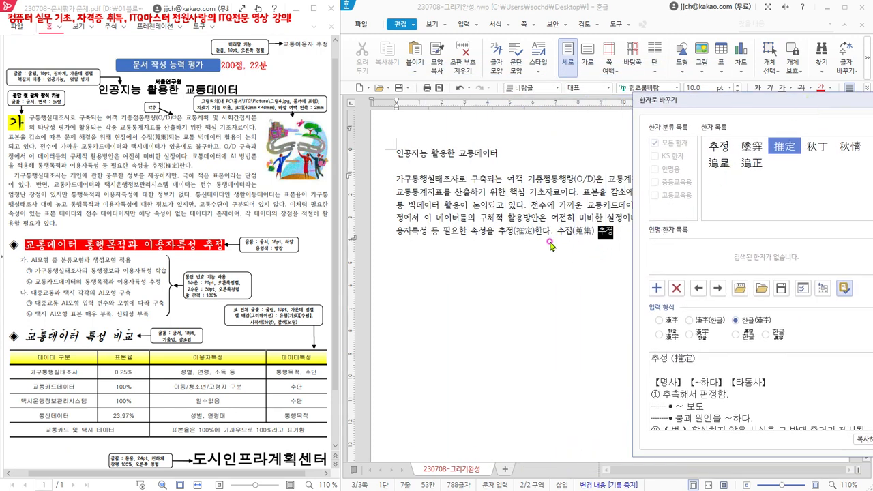
{"action": "left_click_drag", "start_coordinate": [779, 102], "coordinate": [713, 102]}
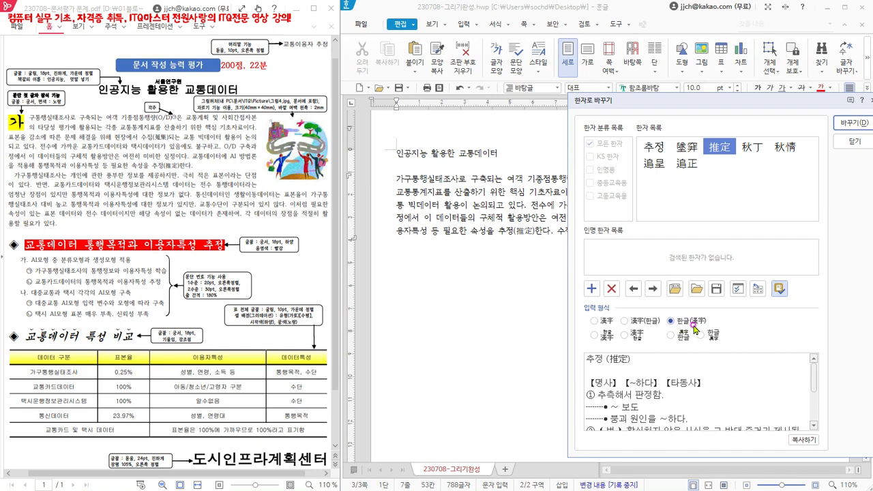
{"action": "left_click_drag", "start_coordinate": [707, 102], "coordinate": [655, 102]}
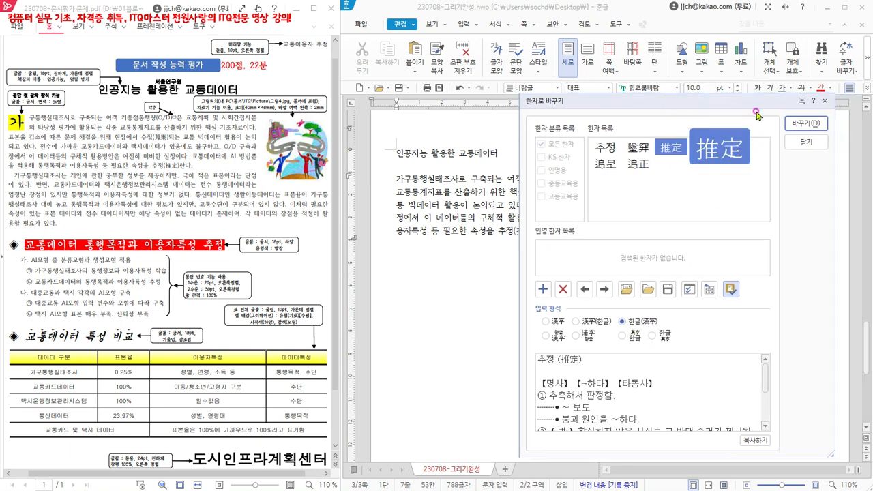
{"action": "left_click", "coordinate": [801, 123]}
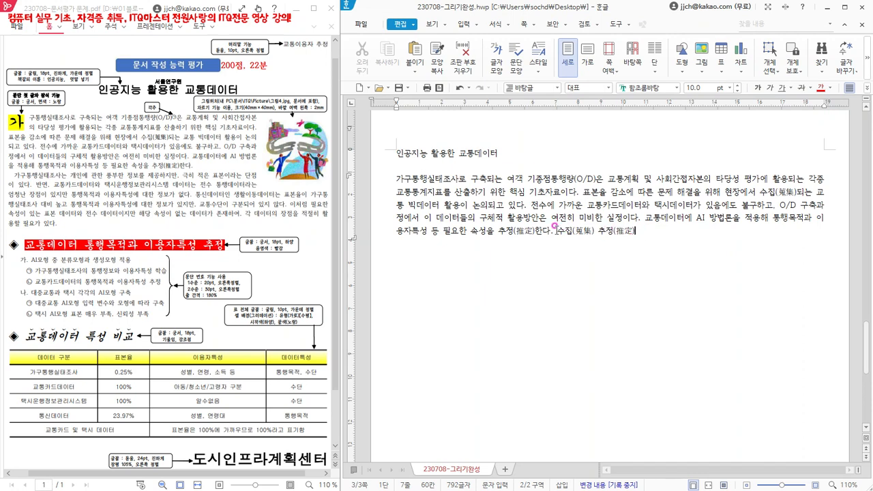
- Delete the practice words 수집(蒐集) 추정(推定) from the end of the paragraph
{"action": "left_click_drag", "start_coordinate": [553, 232], "coordinate": [638, 232]}
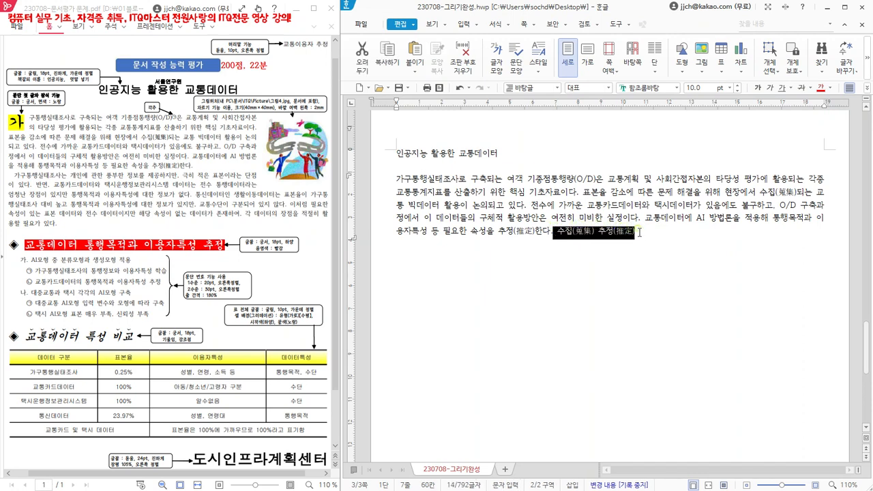
{"action": "key", "text": "Delete"}
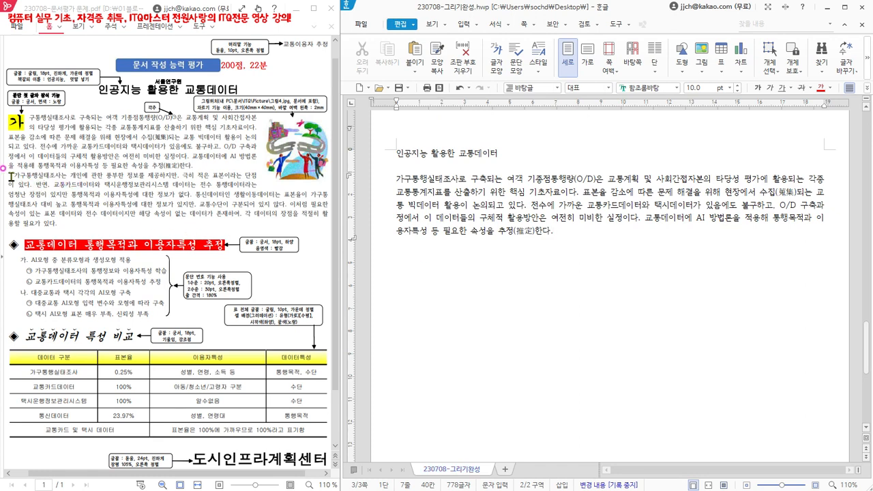
- Add the sample's second body paragraph, from 가구통행실태조사는 개인에 관한 to 활용할 필요가 있다., on a new line indented by two spaces
{"action": "key", "text": "Return"}
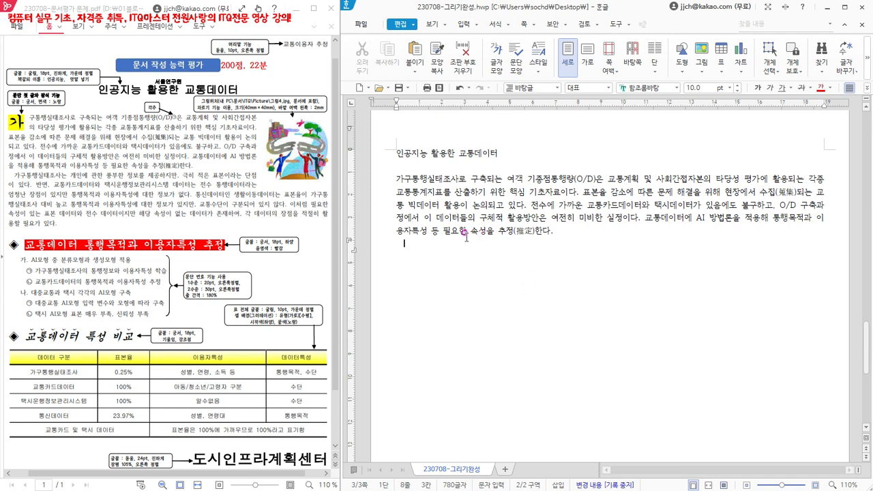
{"action": "left_click_drag", "start_coordinate": [398, 232], "coordinate": [403, 231]}
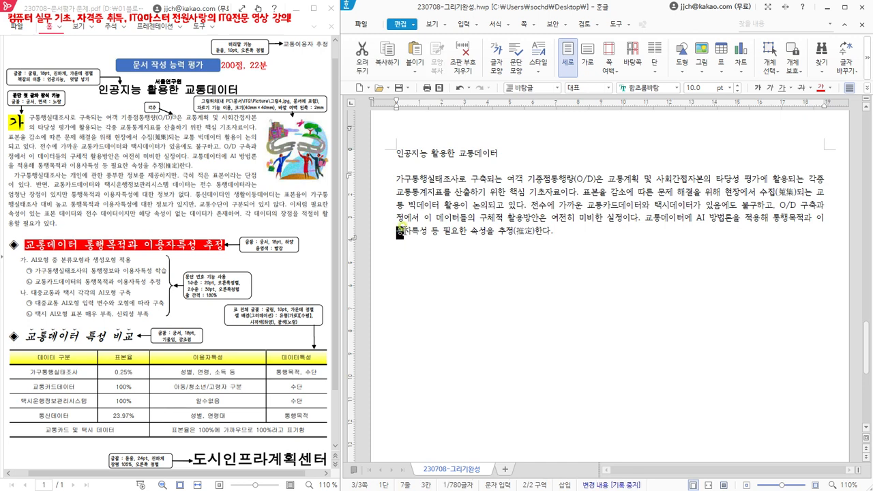
{"action": "key", "text": "F12"}
{"action": "left_click", "coordinate": [744, 357]}
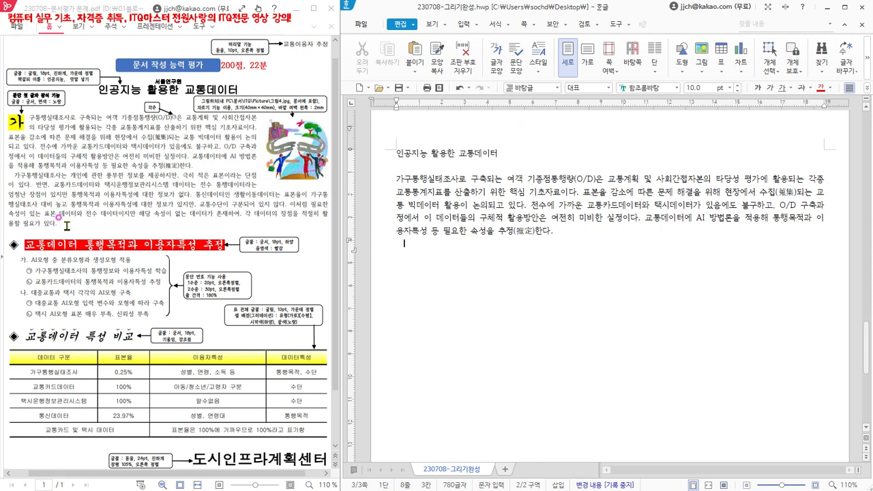
{"action": "type", "text": "가구통행실태조사는 개인에 관한 풍부한 정보를 제공하지만, 극히 적은 표본이라는 단점이 있다. 반면, 교통카드데이터와 택시운행정보관리시스템 데이터는 전수 통행데이터라는 엄청난 장점이 있지만 통행목적과 이용자특성에 대한 정보가 없다. 통신데이터인 생활이동데이터는 표본율이 가구통행실태조사 대비 높고 통행목적과 이용자특성에 대한 정보가 있지만, 교통수단이 구분되어 있지 않다. 이처럼 필요한 속성이 있는 표본 데이터와 전수 데이터이지만 해당 속성이 없는 데이터가 존재하여, 각 데이터의 장점을 적절히 활용할 필요가 있다."}
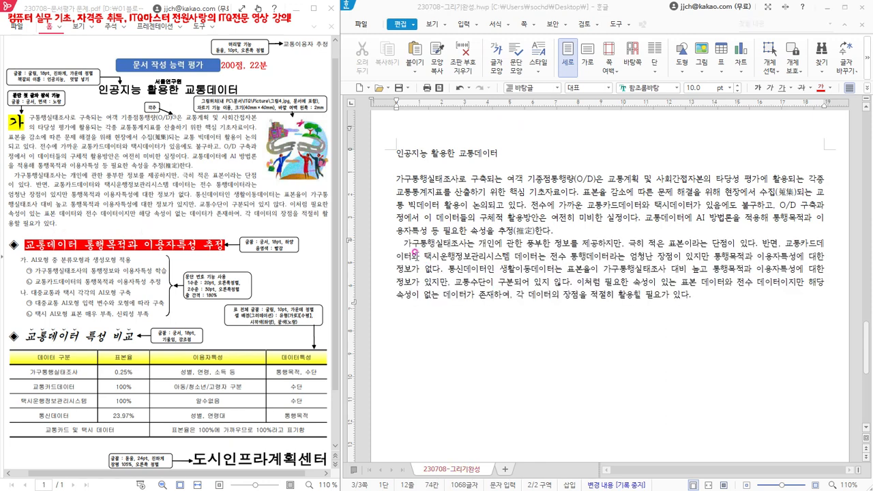
{"action": "left_click", "coordinate": [401, 243]}
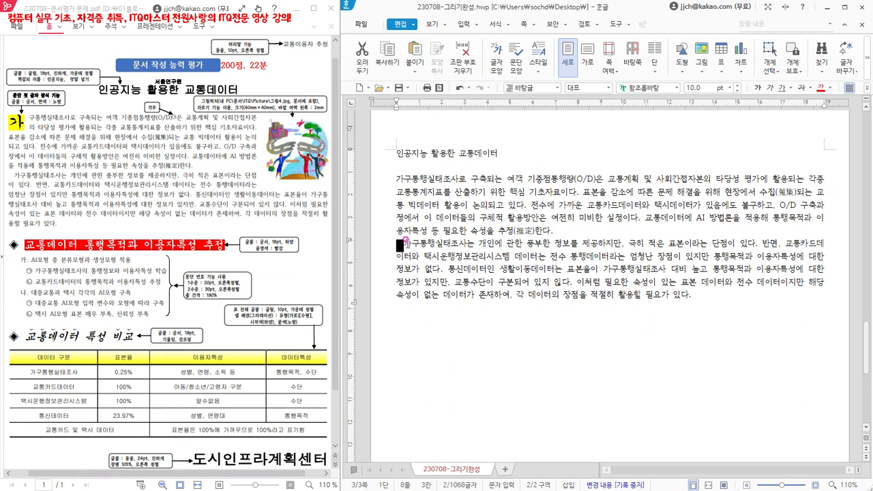
{"action": "left_click_drag", "start_coordinate": [401, 244], "coordinate": [697, 297]}
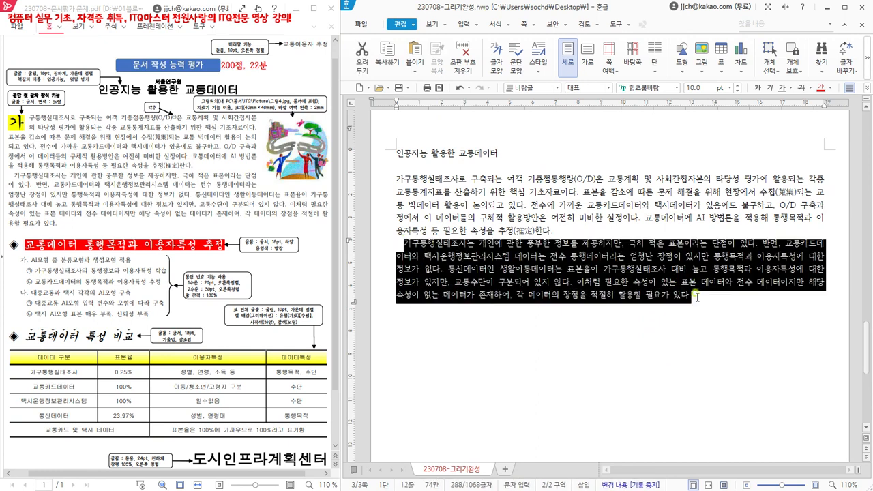
{"action": "left_click", "coordinate": [702, 298]}
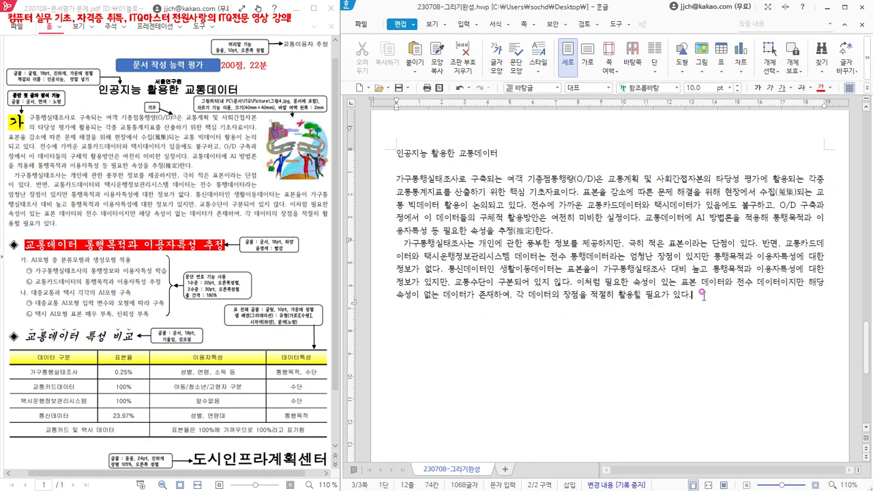
- After a blank line, insert ◈ from the 한글(HNC) character map's 전각 기호(일반) set and write the heading 교통데이터 통행목적과 이용자특성 추정 after it
{"action": "key", "text": "Return"}
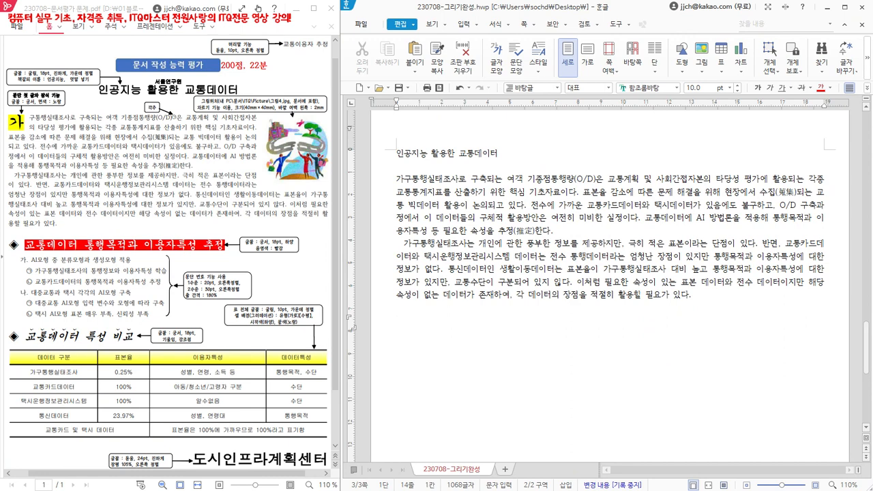
{"action": "left_click", "coordinate": [394, 308]}
{"action": "left_click", "coordinate": [510, 329]}
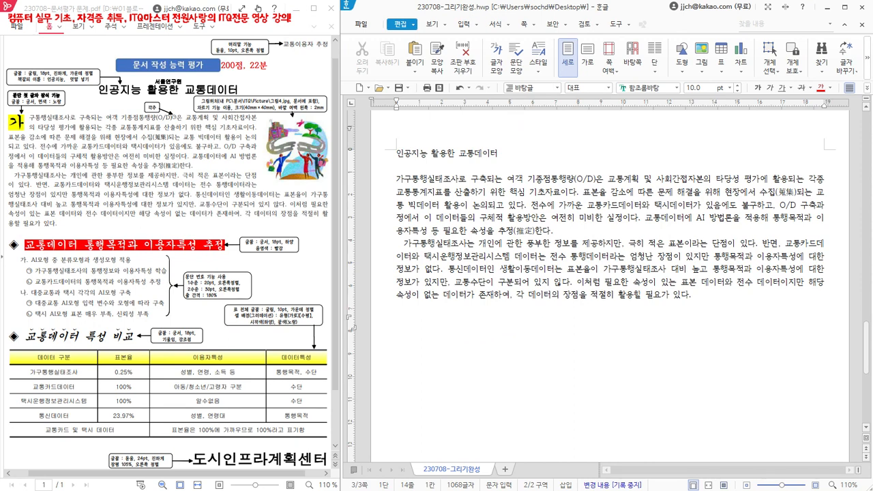
{"action": "left_click", "coordinate": [475, 26]}
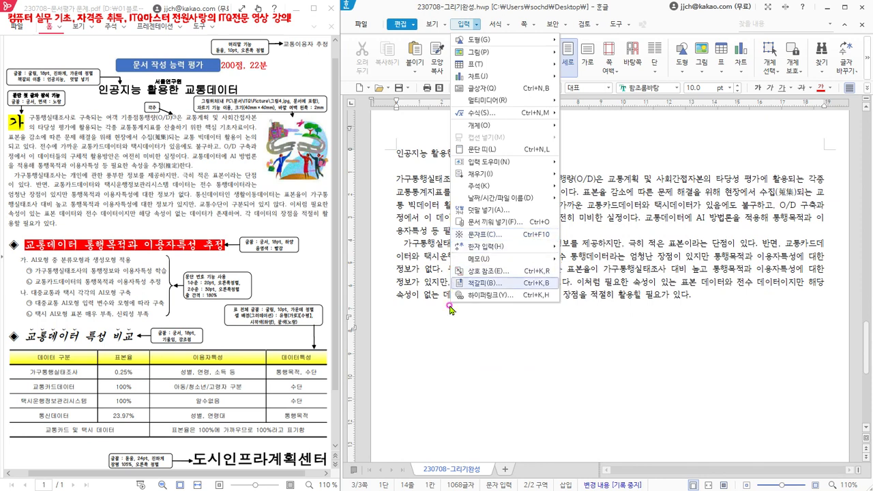
{"action": "left_click", "coordinate": [404, 327]}
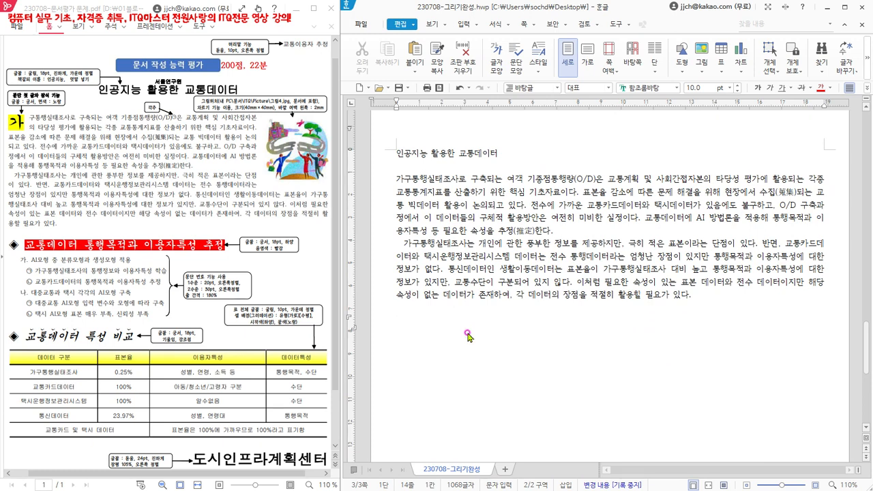
{"action": "key", "text": "ctrl+F10"}
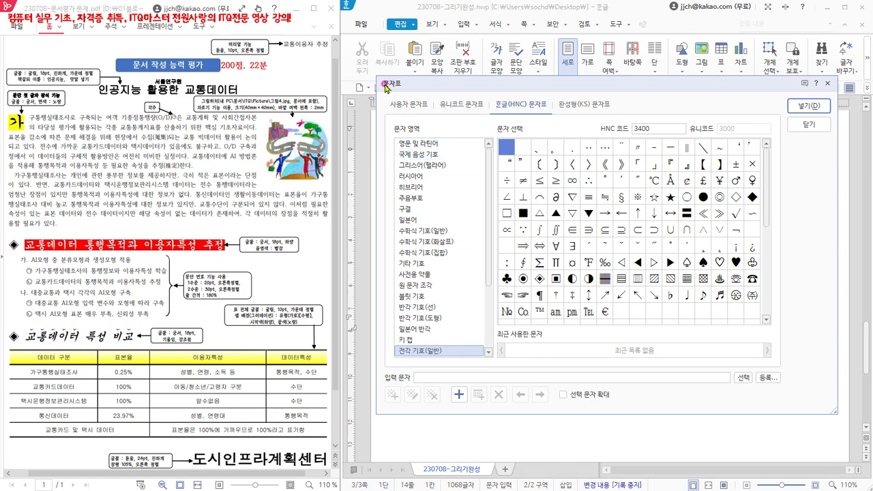
{"action": "left_click", "coordinate": [537, 107]}
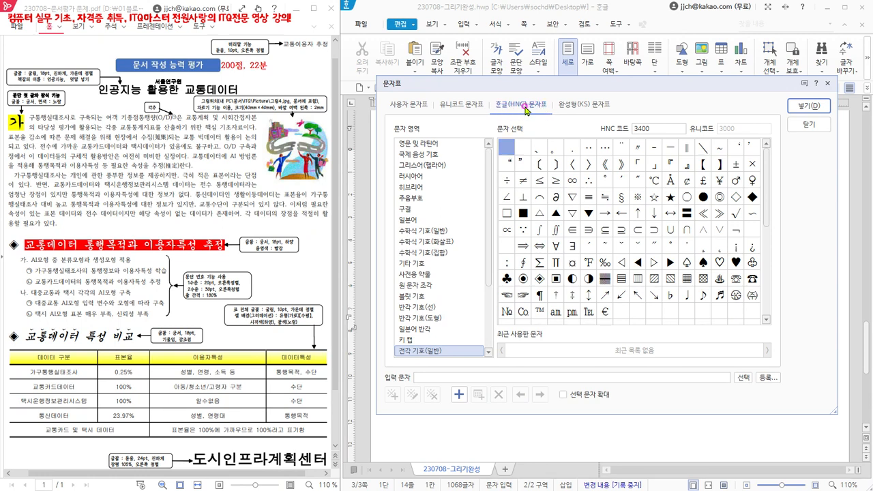
{"action": "left_click", "coordinate": [409, 352]}
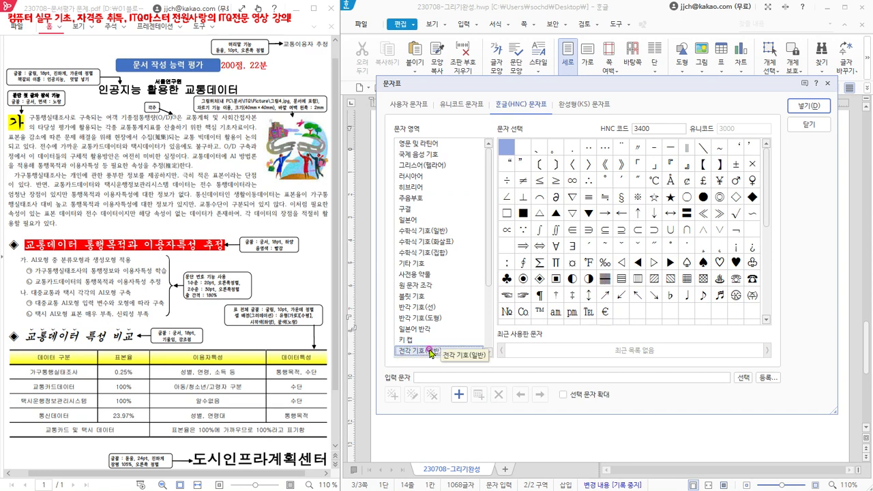
{"action": "left_click", "coordinate": [505, 142]}
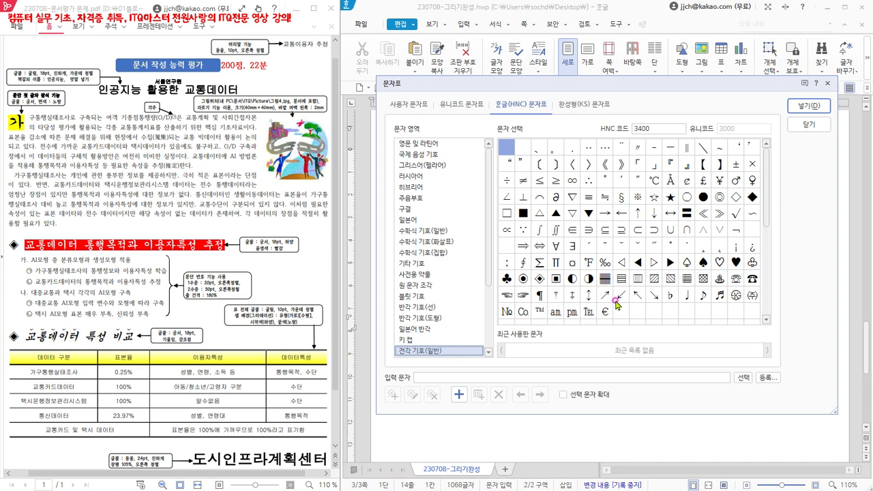
{"action": "left_click", "coordinate": [539, 281]}
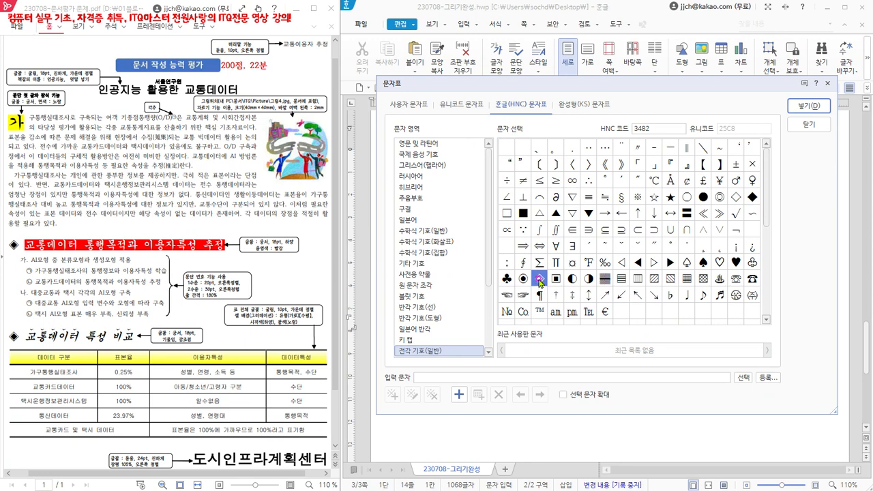
{"action": "left_click", "coordinate": [808, 107]}
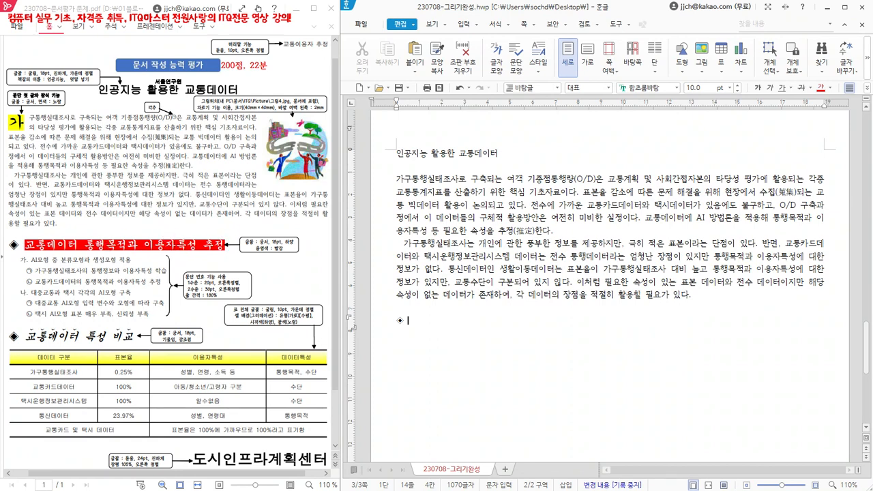
{"action": "type", "text": "교통데이터 통행목적과 이용자특성 추정"}
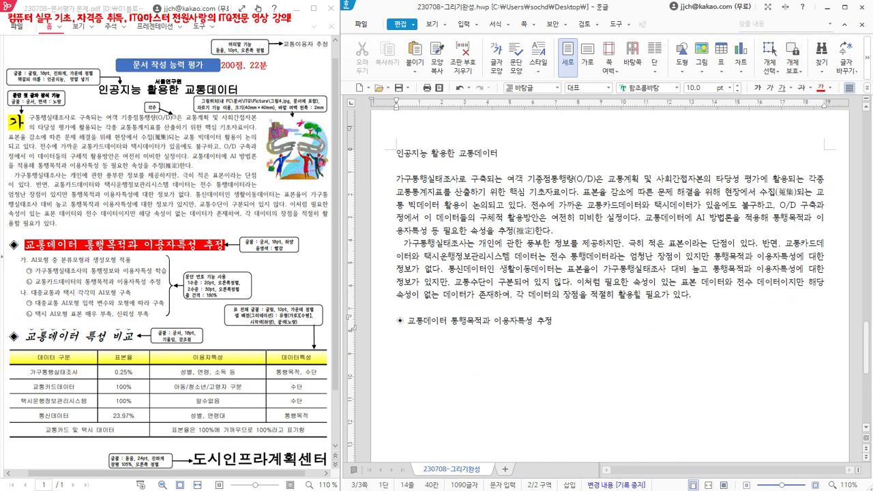
- Write the sample's six unnumbered outline lines under the heading, from AI모형 중 분류모형과 생성모형 적용 to 택시 AI모형 표본 매우 부족, 신뢰성 부족
{"action": "type", "text": "AI모형 중 분류모형과 생성모형 적용 가구통행실태조사의 통행정보와 이용자특성 학습 교통카드데이터의 통행목적과 이용자특성 추정 대중교통과 택시 각각의 AI모형 구축 대중교통 AI모형 입력 변수와 모형에 따라 구축 택시 AI모형 표본 매우 부족, 신뢰성 부족"}
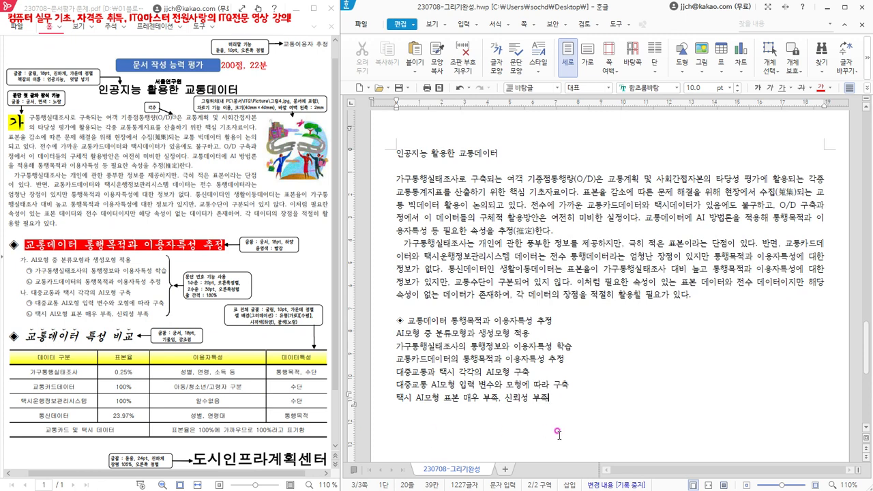
{"action": "left_click_drag", "start_coordinate": [394, 330], "coordinate": [553, 397]}
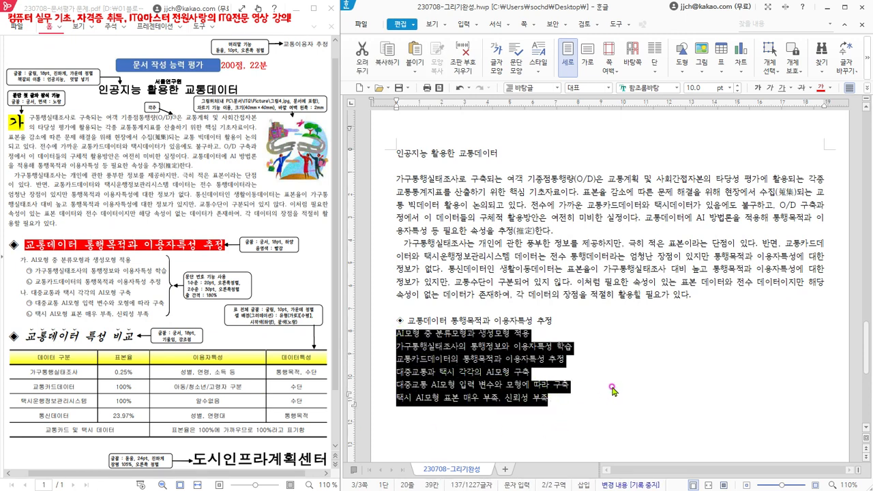
{"action": "scroll", "coordinate": [617, 375], "scroll_direction": "down", "scroll_amount": 3}
{"action": "scroll", "coordinate": [619, 370], "scroll_direction": "down", "scroll_amount": 2}
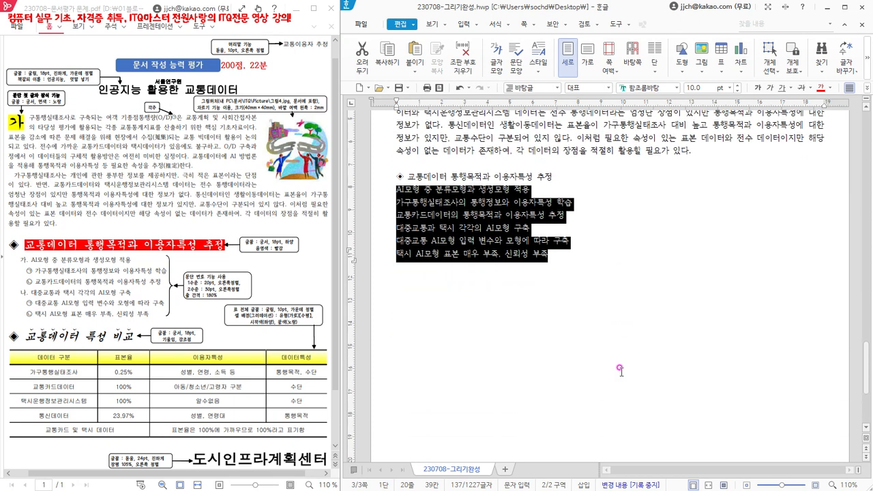
{"action": "left_click", "coordinate": [560, 259]}
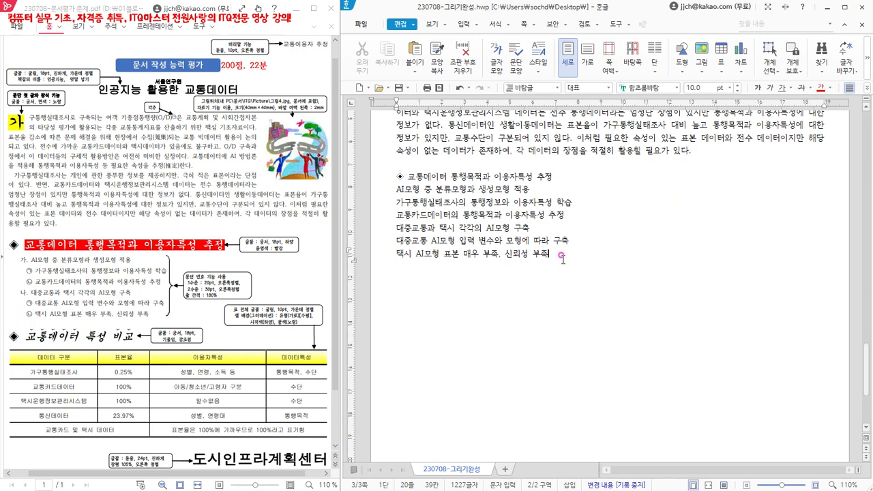
- Leave a blank line below the outline, insert the ◈ symbol and write the heading 교통데이터 특성 비교 after it
{"action": "key", "text": "Return"}
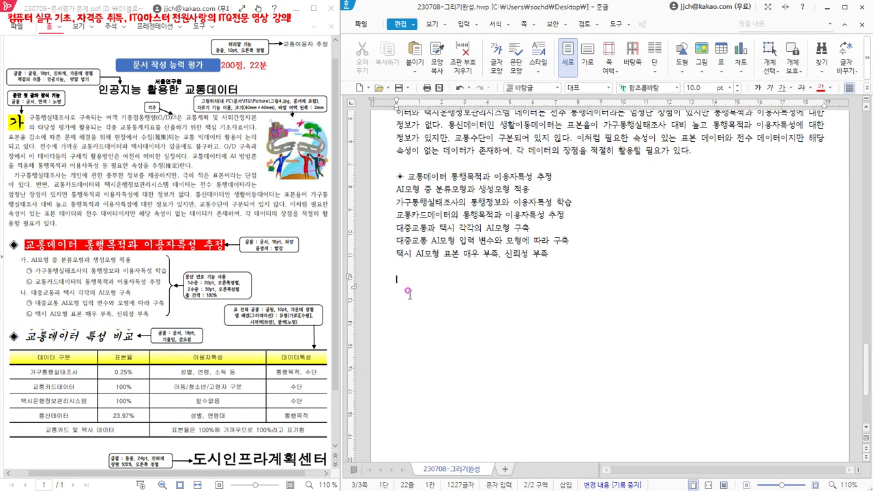
{"action": "key", "text": "ctrl+F10"}
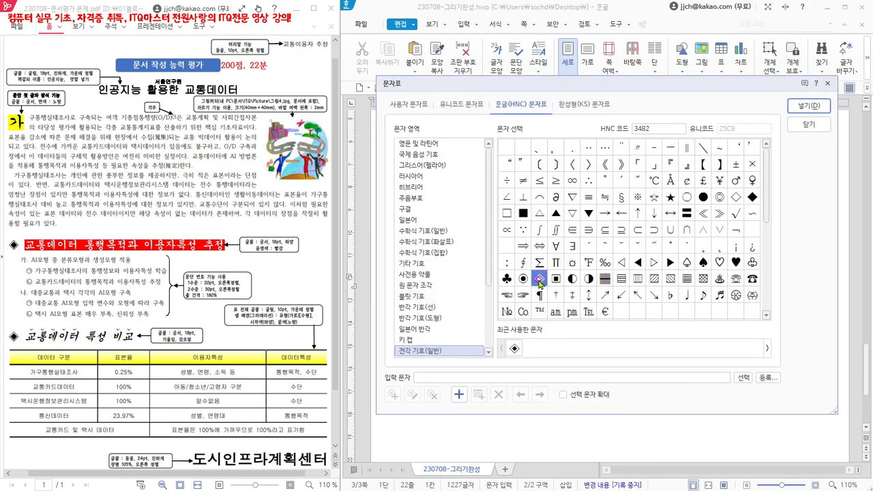
{"action": "left_click", "coordinate": [808, 108]}
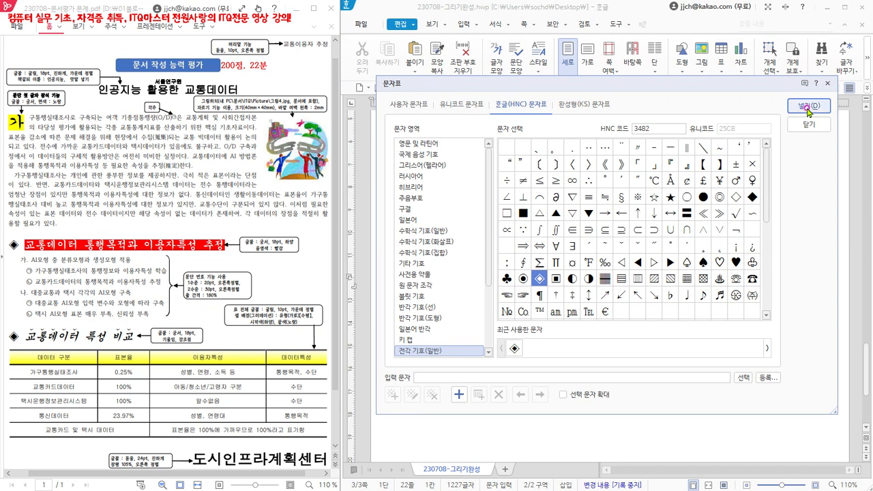
{"action": "left_click", "coordinate": [808, 111]}
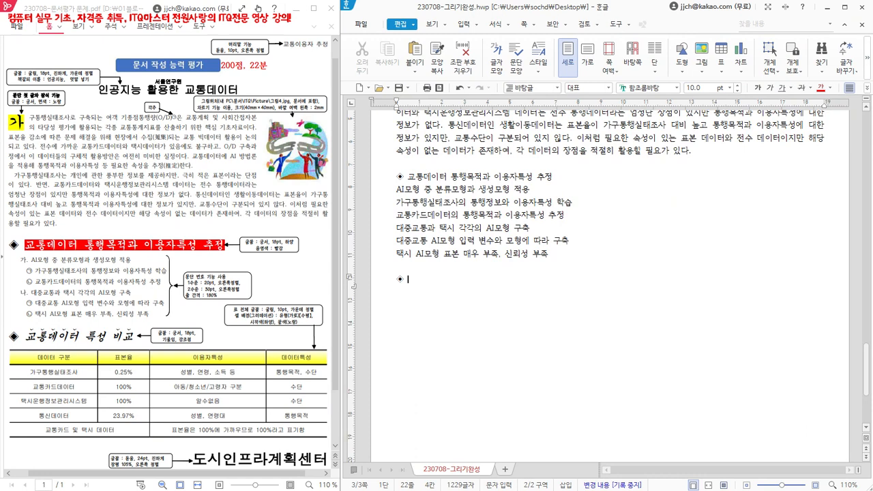
{"action": "type", "text": "교통데이터 특성 비교"}
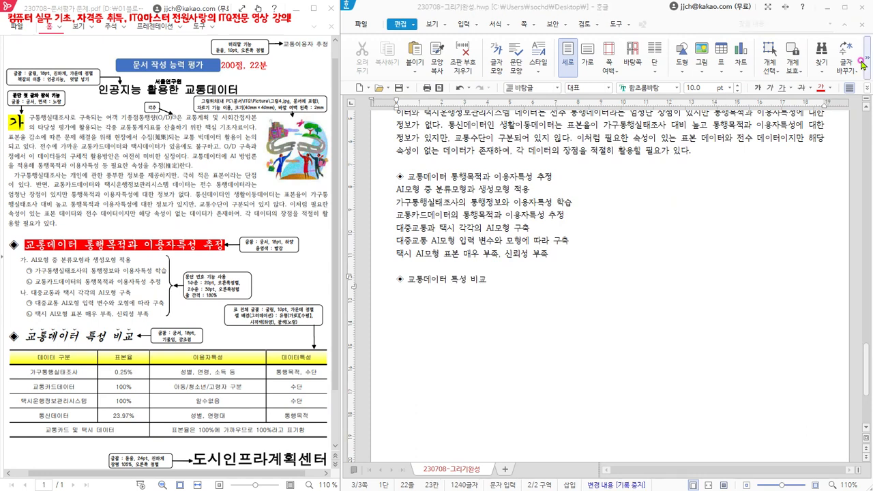
{"action": "left_click", "coordinate": [498, 283]}
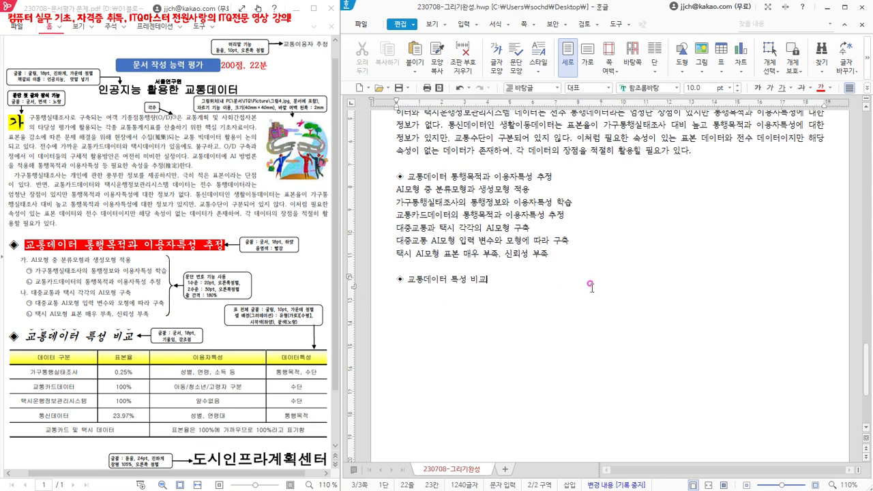
- On a new line under the 교통데이터 특성 비교 heading, insert a table with 6 rows and 4 columns, treated as a character (글자처럼 취급)
{"action": "key", "text": "Return"}
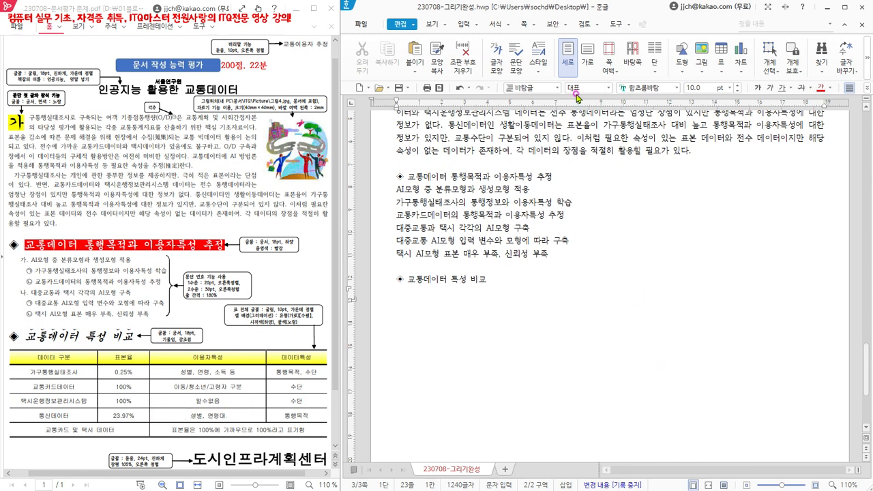
{"action": "left_click", "coordinate": [478, 26]}
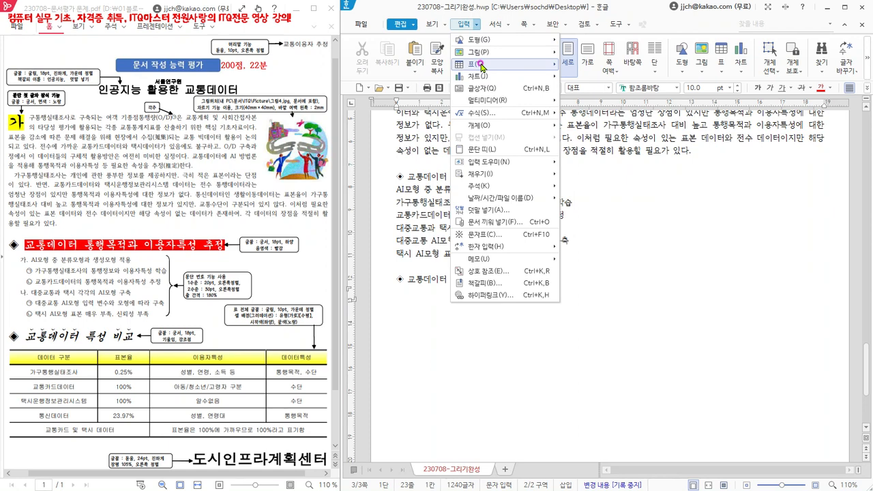
{"action": "mouse_move", "coordinate": [478, 64]}
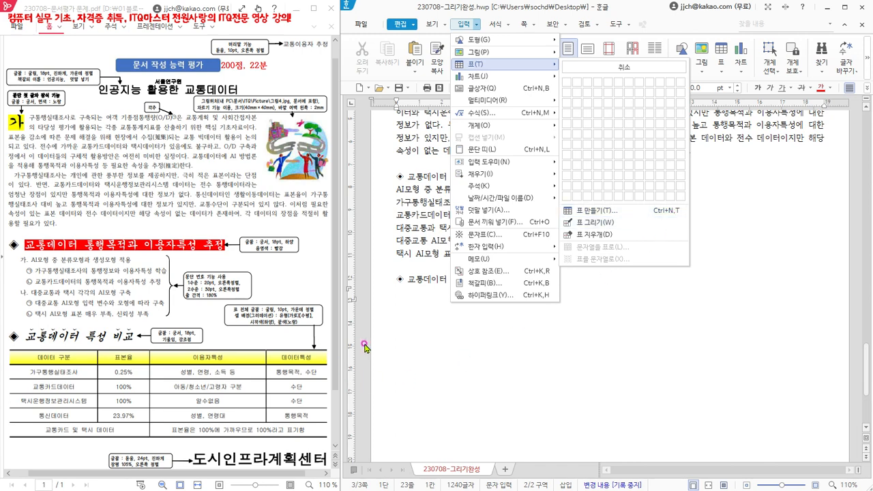
{"action": "left_click", "coordinate": [401, 301]}
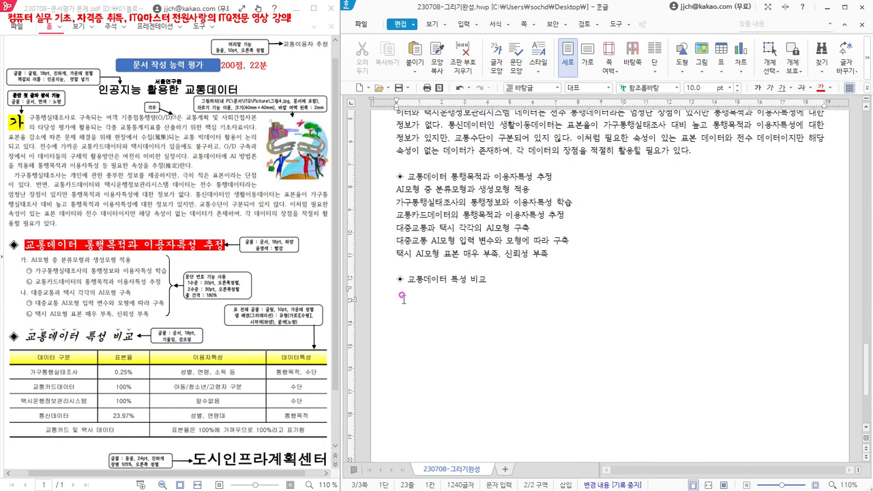
{"action": "key", "text": "ctrl+n"}
{"action": "key", "text": "t"}
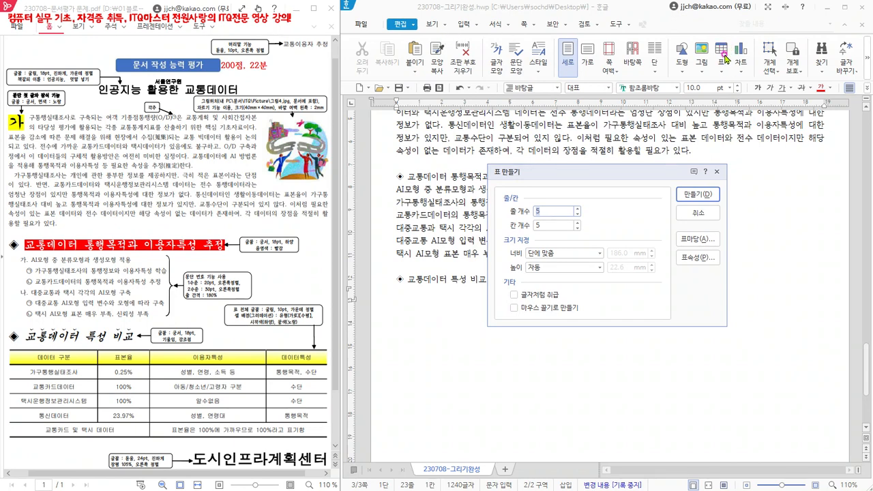
{"action": "left_click_drag", "start_coordinate": [543, 177], "coordinate": [516, 157]}
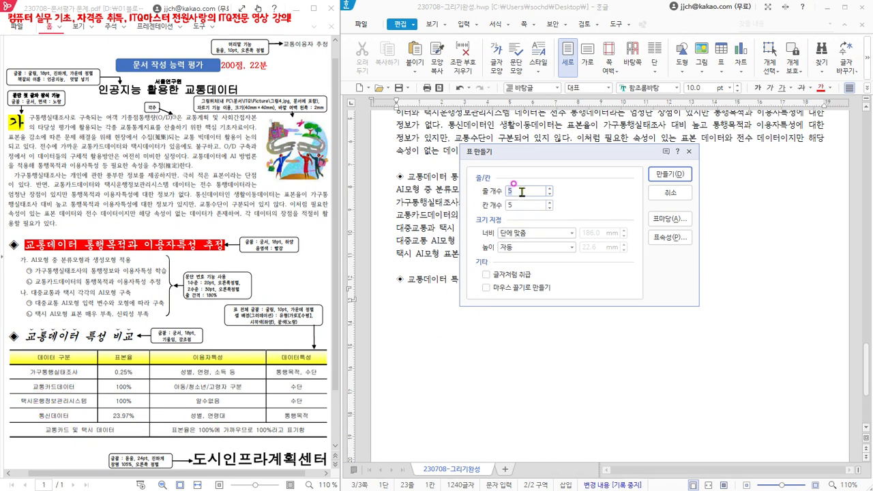
{"action": "type", "text": "6"}
{"action": "left_click", "coordinate": [515, 204]}
{"action": "type", "text": "4"}
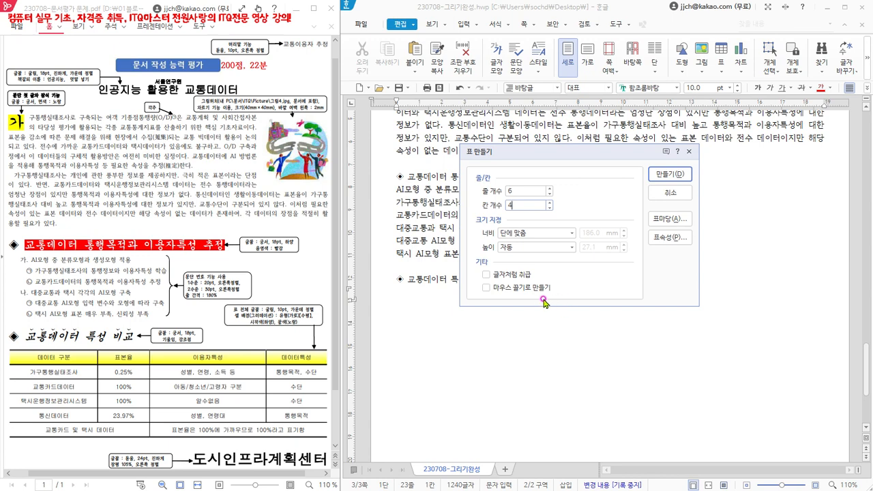
{"action": "left_click", "coordinate": [486, 275]}
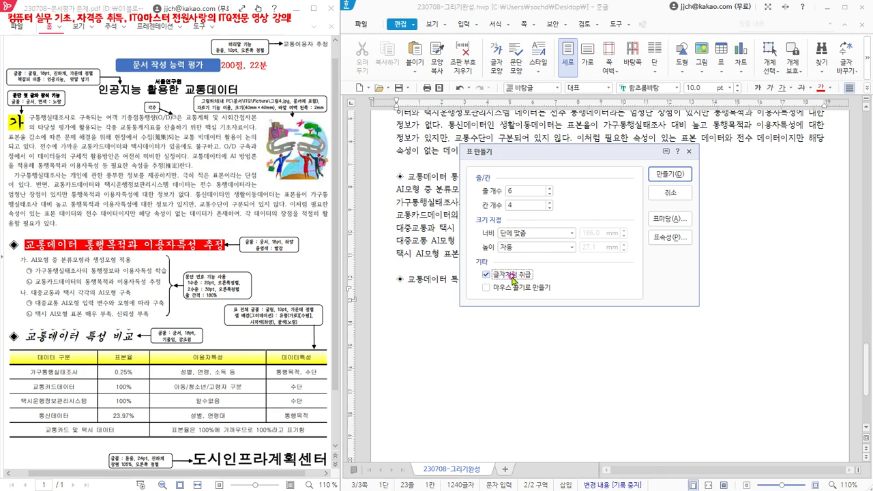
{"action": "left_click", "coordinate": [669, 175]}
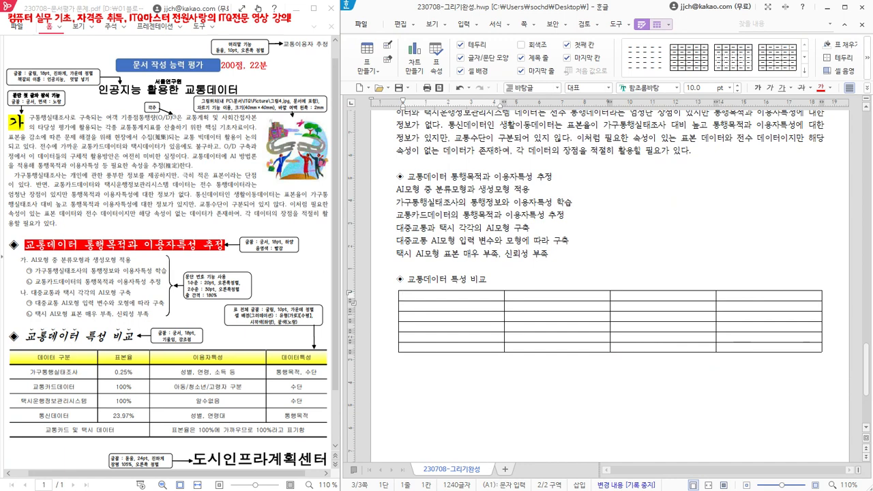
- Fill the table with the sample's entries, from 데이터 구분 to 표본율은 100%에 가까우므로 100%라고 표기함, leaving the last row's second and fourth cells empty
{"action": "type", "text": "데이터 구분\t표본율\t이용자특성\t데이터특성 가구통행실태조사\t0.25%\t성별, 연령, 소득 등\t통행목적, 수단 교통카드데이터\t100%\t아동/청소년/고령자 구분\t수단 택시운행정보관리시스템\t100%\t일수없음\t수단 통신데이터\t23.97%\t성별, 연령대\t통행목적 교통카드 및 택시 데이터\t\t표본율은 100%에 가까우므로 100%라고 표기함"}
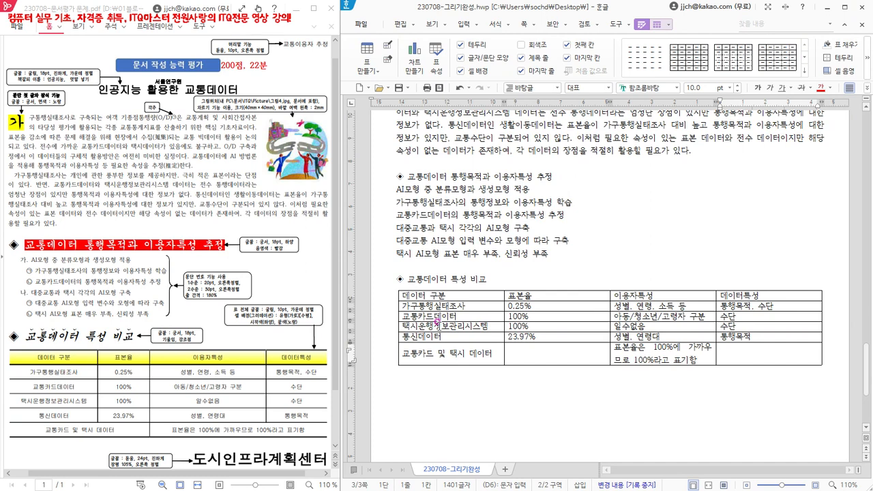
{"action": "left_click", "coordinate": [395, 353]}
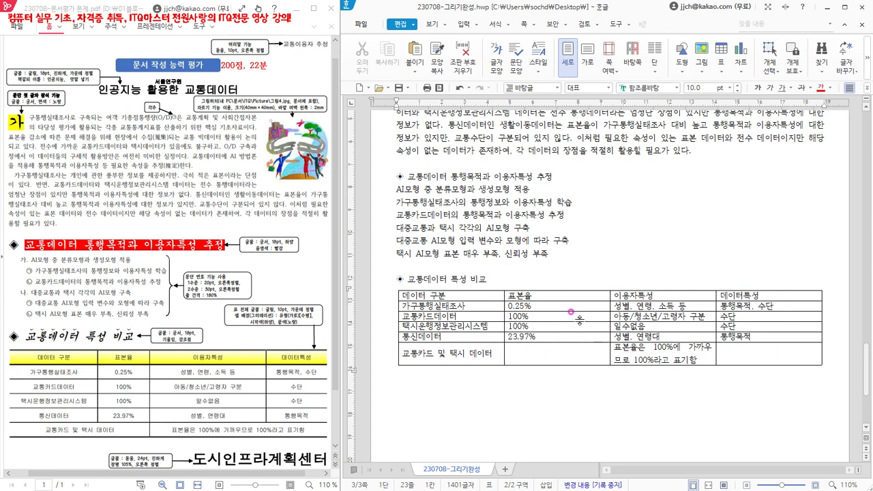
- Leave a blank line below the table and add the closing line 도시인프라계획센터
{"action": "left_click", "coordinate": [834, 349]}
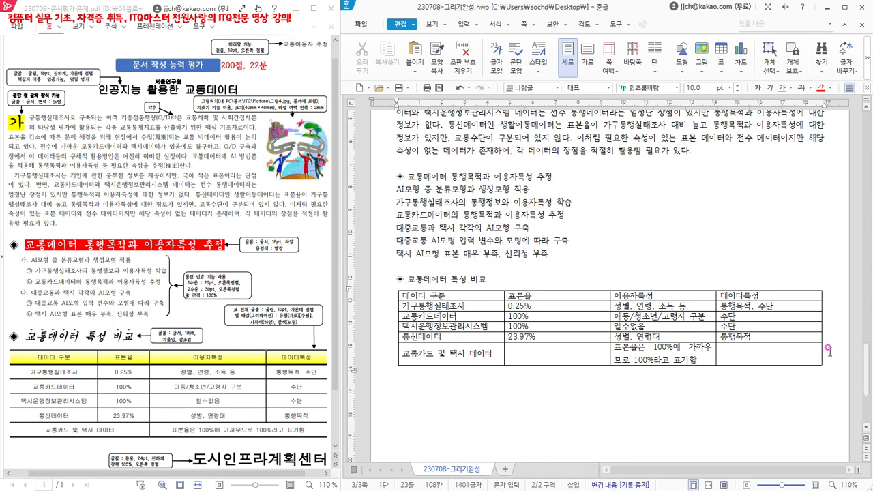
{"action": "key", "text": "Return"}
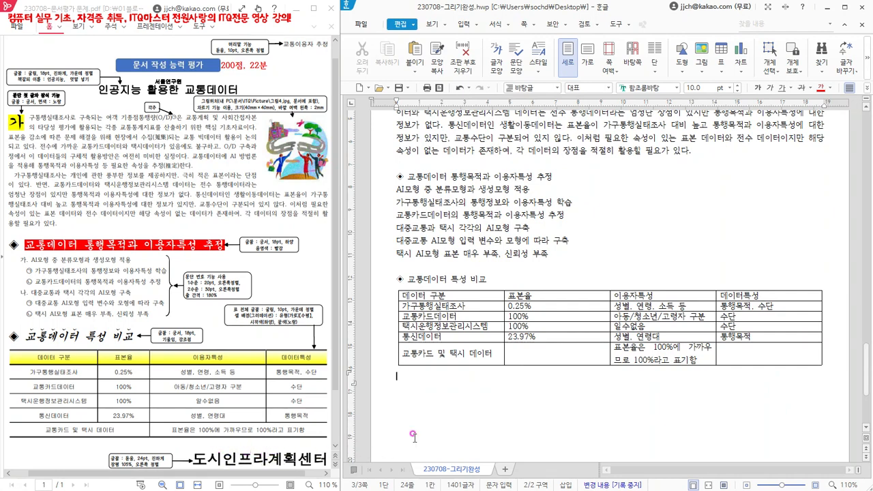
{"action": "key", "text": "Return"}
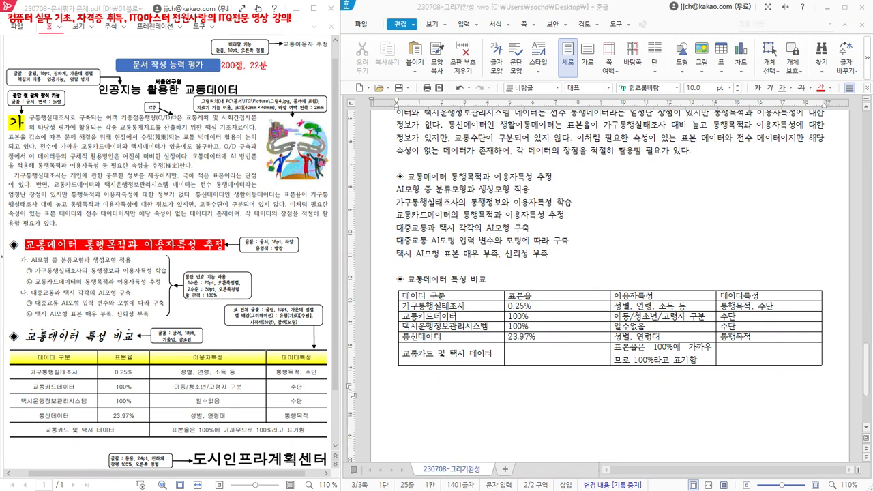
{"action": "type", "text": "도시인프라계획센터"}
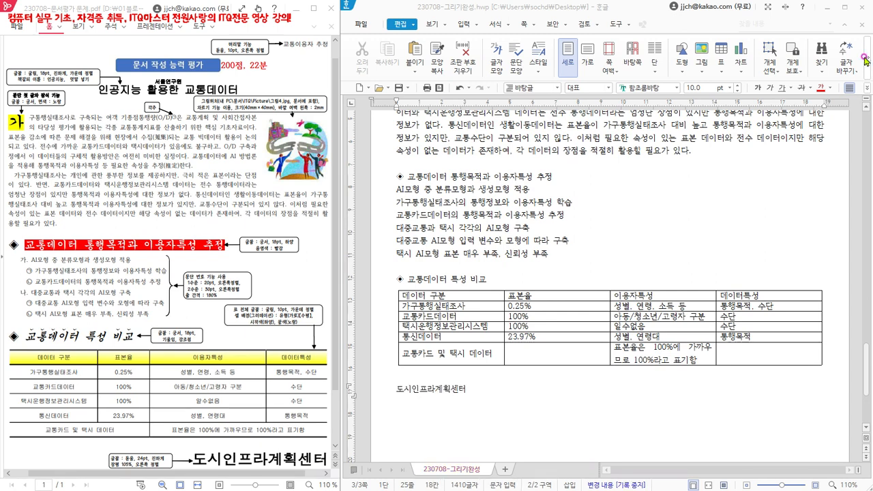
{"action": "left_click_drag", "start_coordinate": [470, 392], "coordinate": [388, 394]}
{"action": "left_click", "coordinate": [491, 390]}
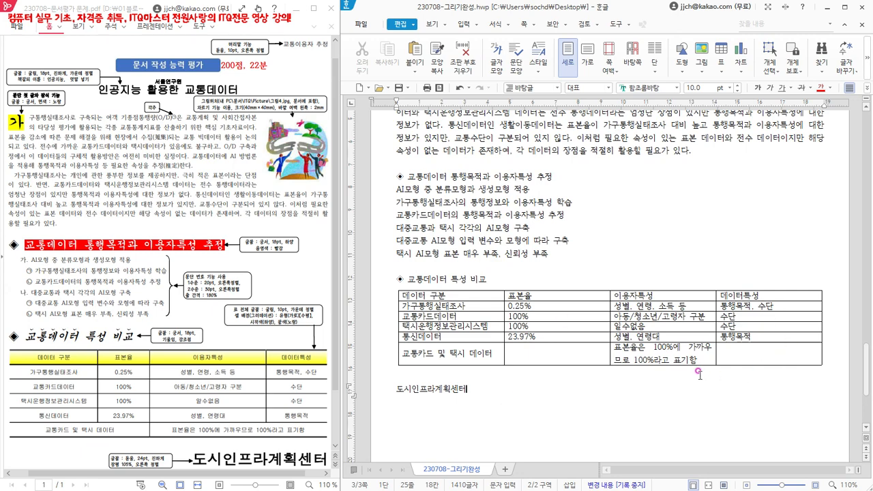
- Review the typed page from the title to the closing line, checking the second paragraph's two-space indent, the blank lines, the headings and the table
{"action": "scroll", "coordinate": [699, 373], "scroll_direction": "up", "scroll_amount": 5}
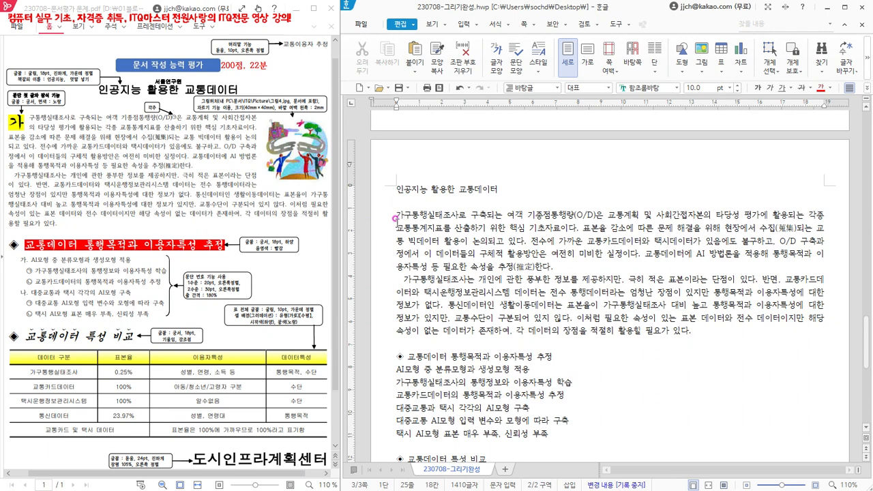
{"action": "left_click", "coordinate": [561, 264]}
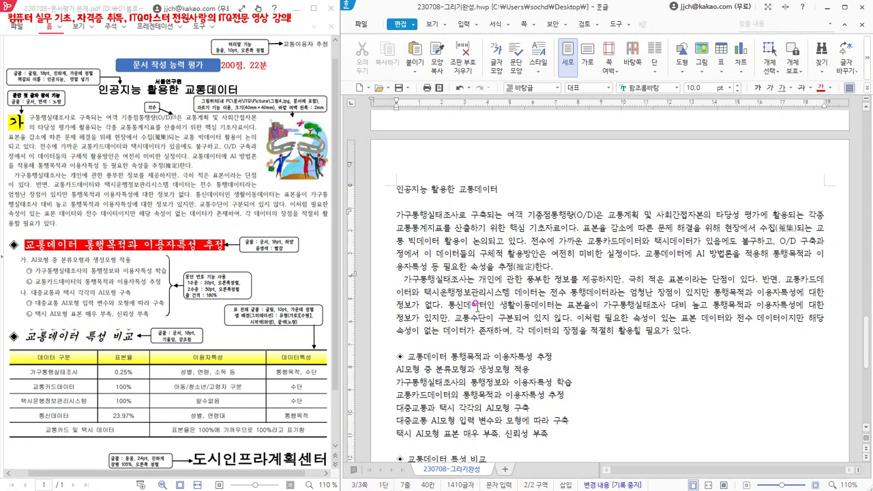
{"action": "left_click_drag", "start_coordinate": [394, 276], "coordinate": [403, 279]}
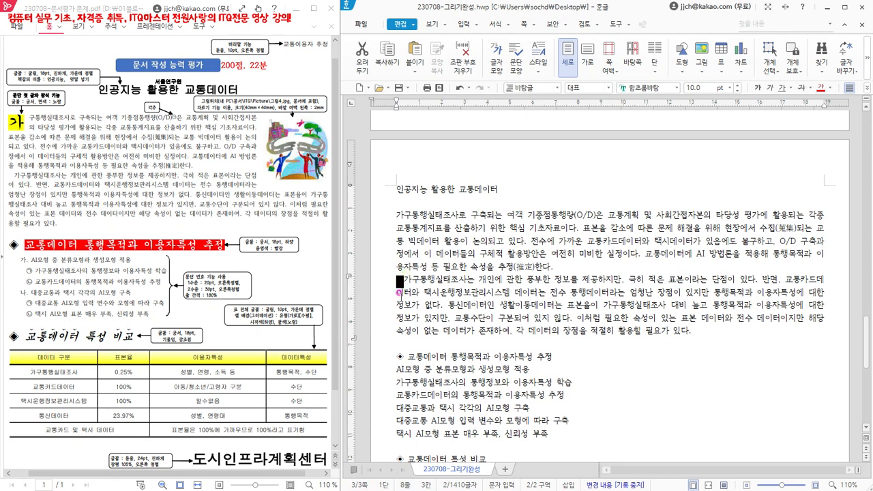
{"action": "left_click", "coordinate": [501, 302]}
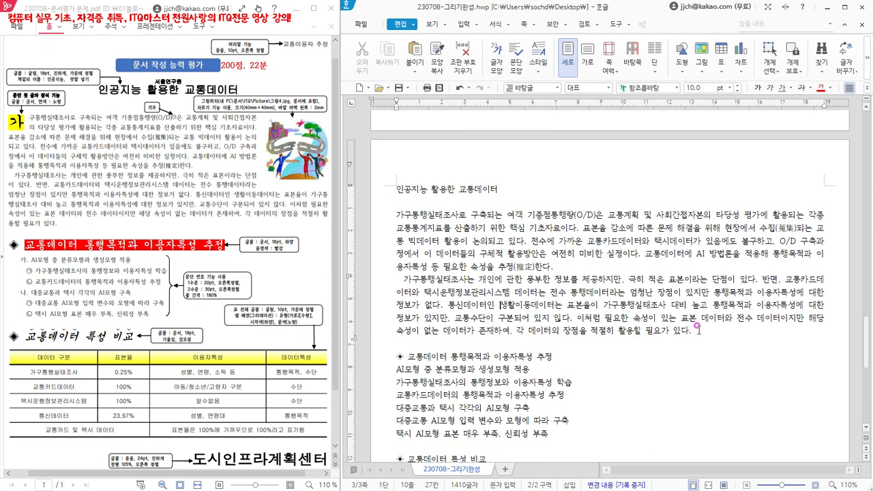
{"action": "scroll", "coordinate": [700, 329], "scroll_direction": "down", "scroll_amount": 3}
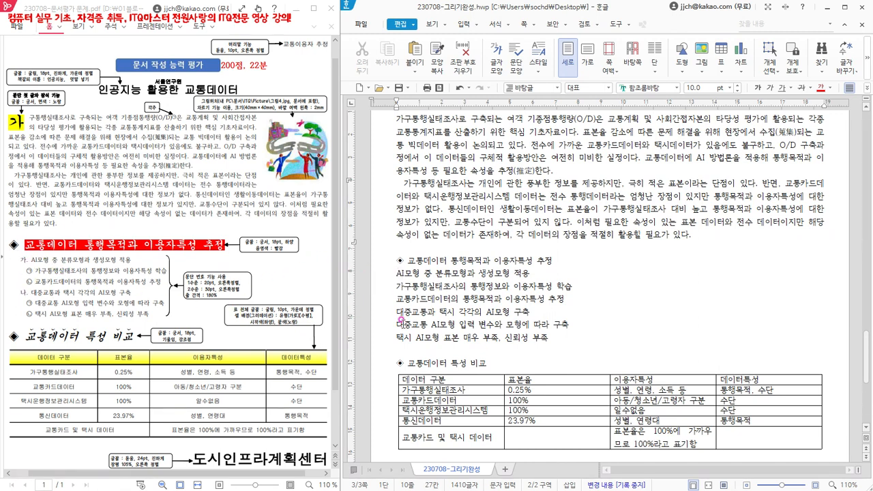
{"action": "scroll", "coordinate": [428, 325], "scroll_direction": "down", "scroll_amount": 2}
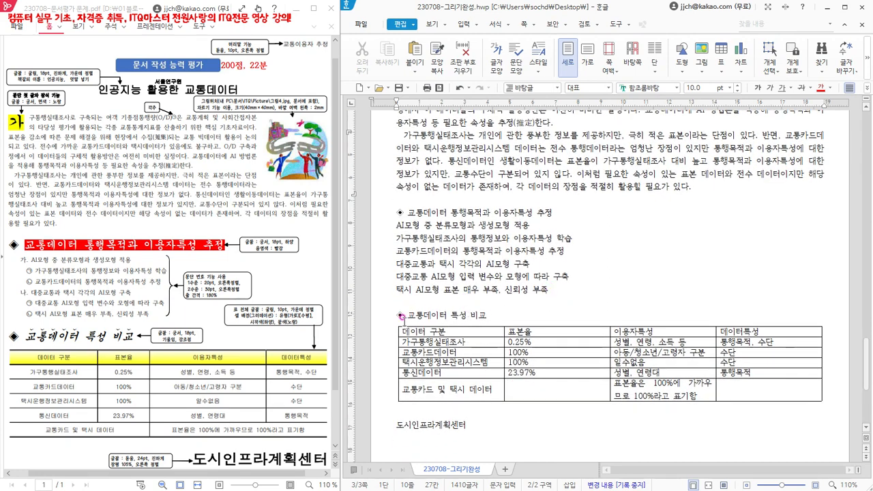
{"action": "scroll", "coordinate": [396, 300], "scroll_direction": "down", "scroll_amount": 1}
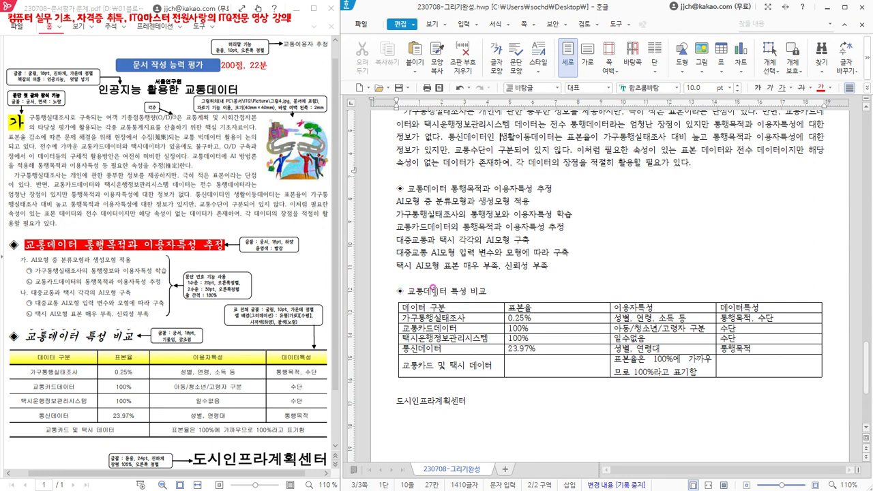
{"action": "scroll", "coordinate": [596, 276], "scroll_direction": "down", "scroll_amount": 1}
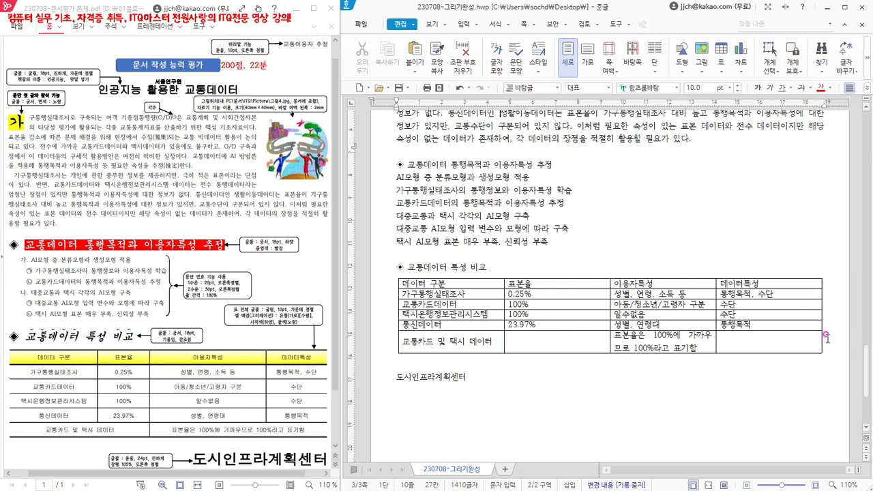
{"action": "left_click", "coordinate": [502, 383]}
{"action": "scroll", "coordinate": [528, 395], "scroll_direction": "up", "scroll_amount": 5}
{"action": "scroll", "coordinate": [528, 394], "scroll_direction": "up", "scroll_amount": 2}
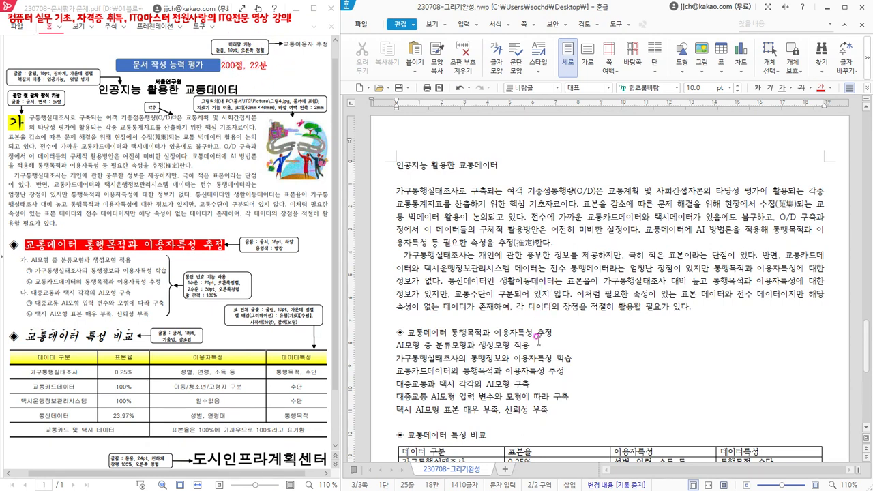
{"action": "scroll", "coordinate": [593, 326], "scroll_direction": "down", "scroll_amount": 1}
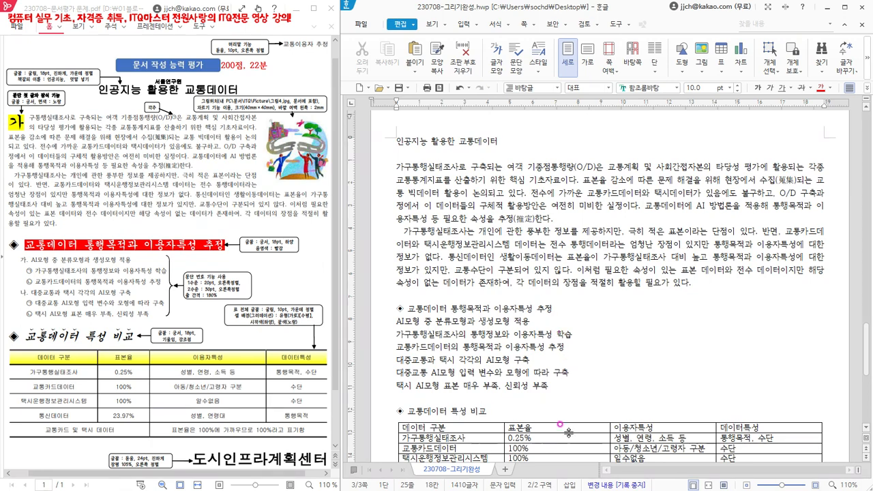
{"action": "scroll", "coordinate": [561, 397], "scroll_direction": "down", "scroll_amount": 2}
{"action": "scroll", "coordinate": [561, 398], "scroll_direction": "up", "scroll_amount": 1}
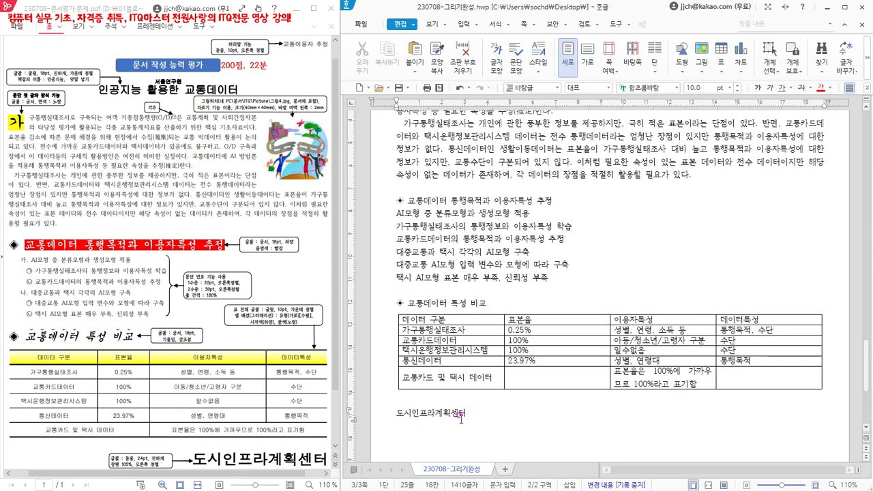
{"action": "scroll", "coordinate": [471, 317], "scroll_direction": "up", "scroll_amount": 1}
{"action": "scroll", "coordinate": [476, 318], "scroll_direction": "down", "scroll_amount": 1}
{"action": "scroll", "coordinate": [475, 318], "scroll_direction": "up", "scroll_amount": 2}
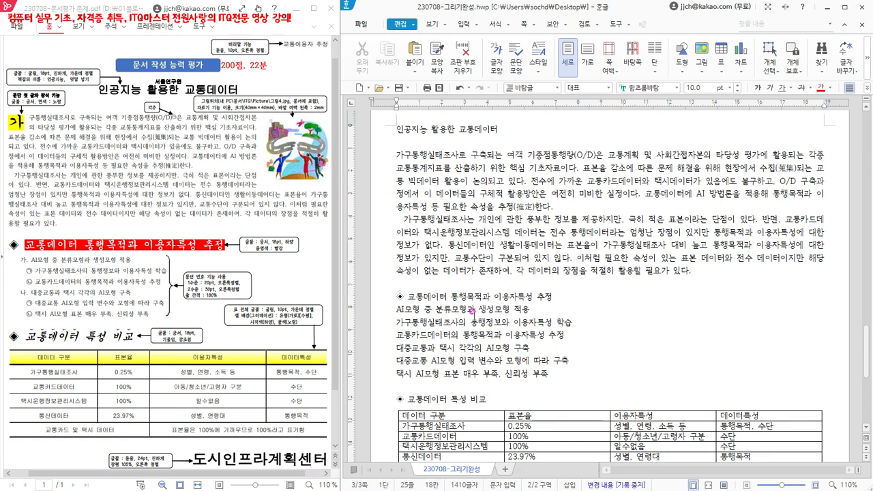
- Save the document under the new name 230708-문서편집 in the 바탕 화면 folder as a 한글 문서 (*.hwp)
{"action": "left_click", "coordinate": [362, 25]}
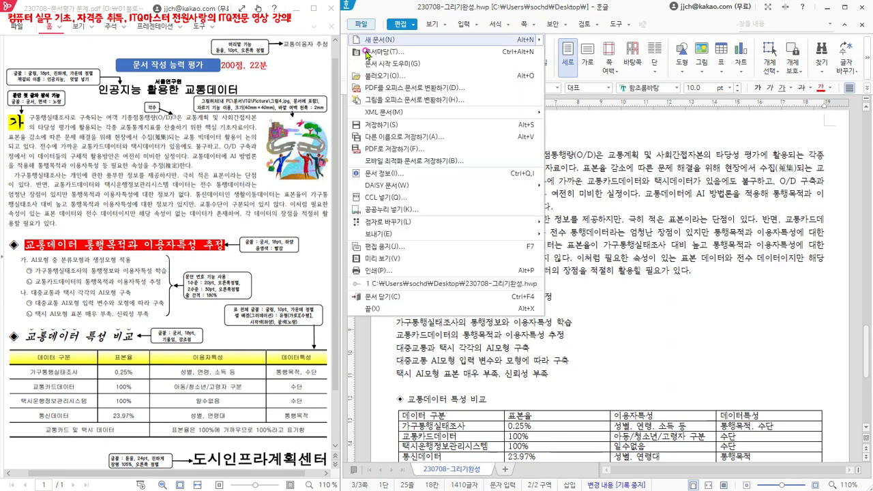
{"action": "left_click", "coordinate": [404, 137]}
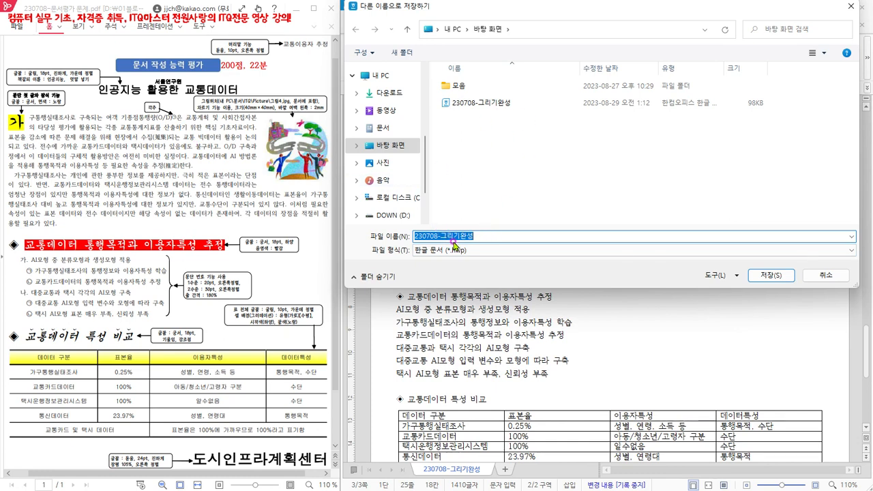
{"action": "left_click_drag", "start_coordinate": [442, 236], "coordinate": [475, 235]}
{"action": "type", "text": "ㅁ"}
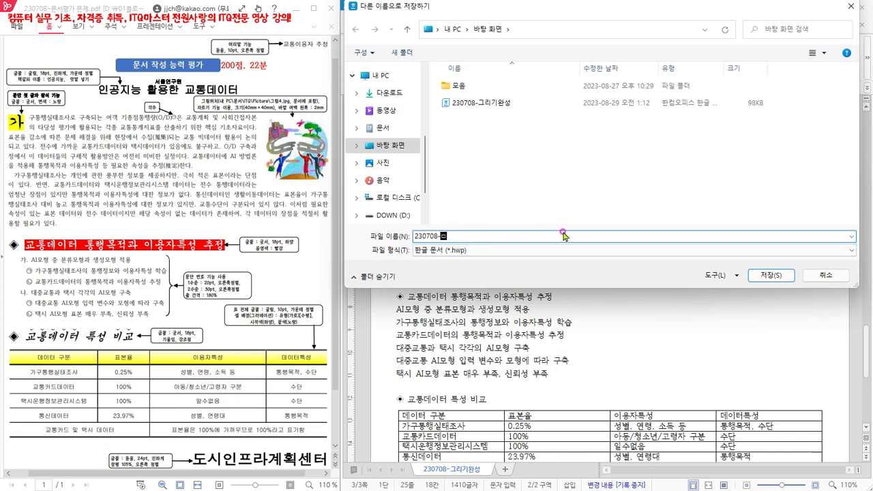
{"action": "type", "text": "서펴"}
{"action": "type", "text": "집"}
{"action": "left_click", "coordinate": [768, 276]}
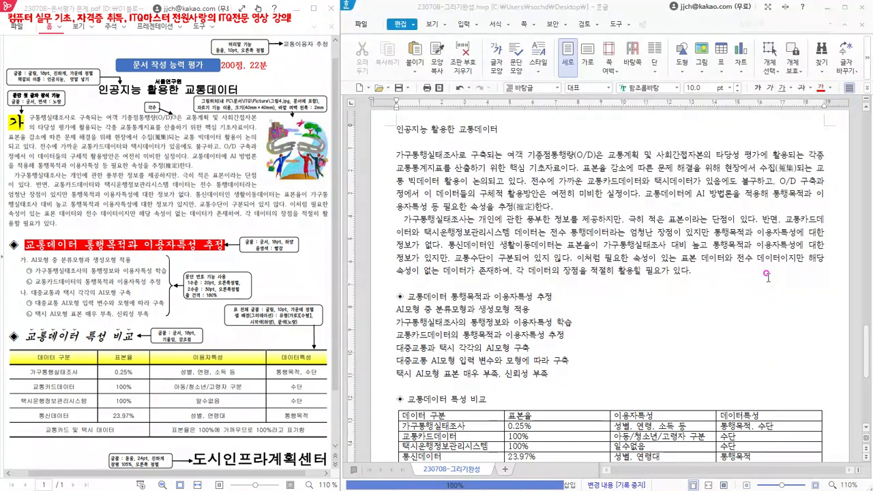